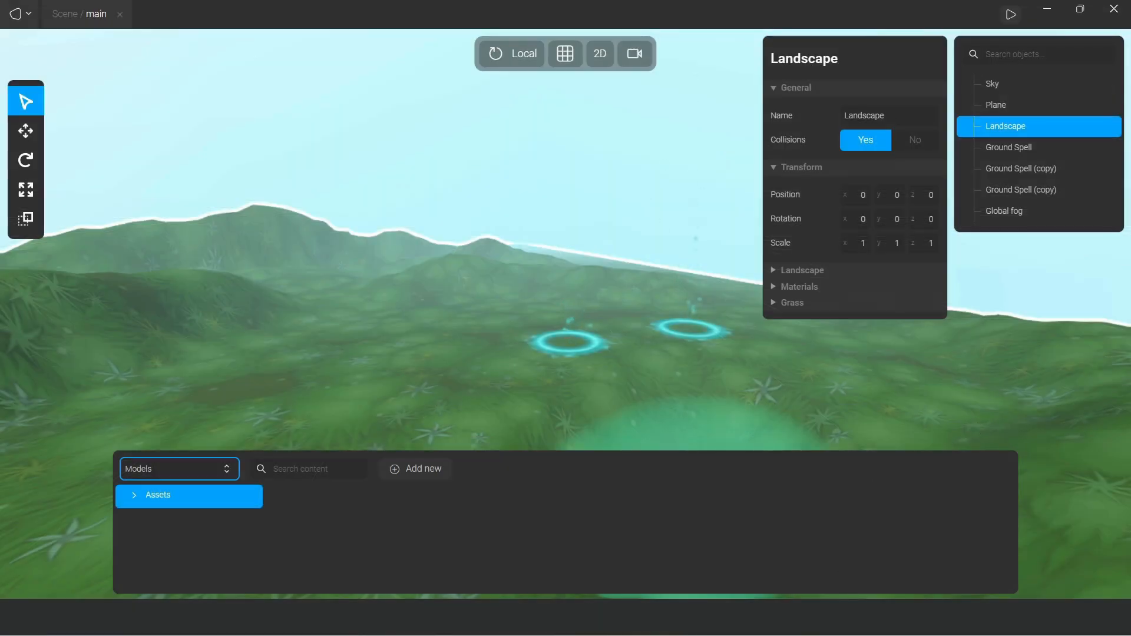
Step: Import the blue neon circle asset PNG from the Downloads folder into the project's assets
left_click(819, 617)
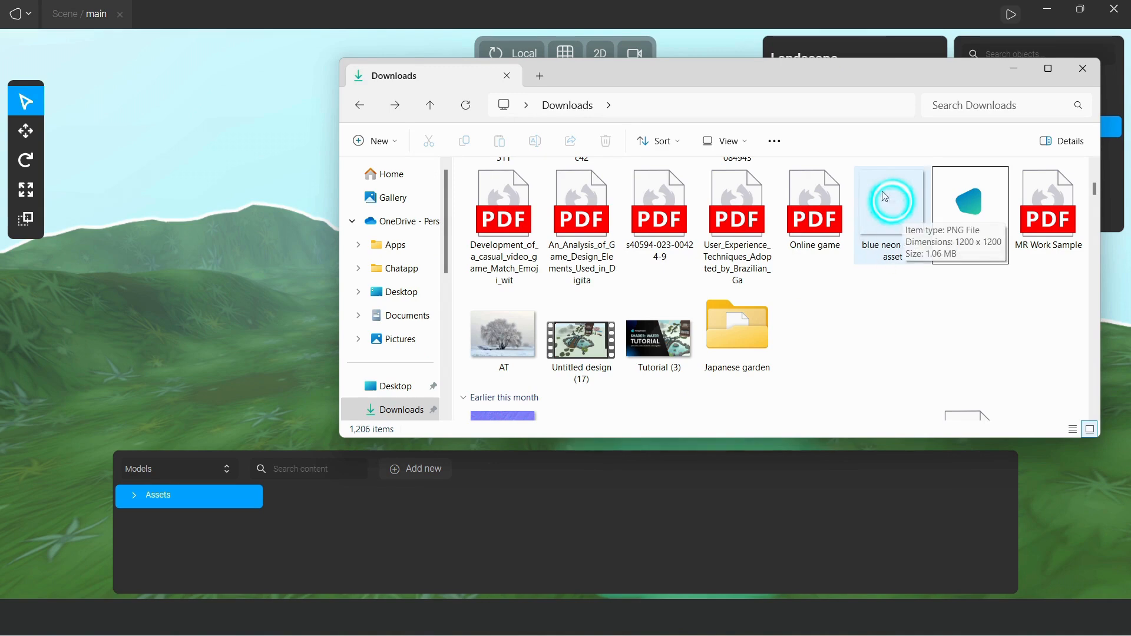
left_click_drag(890, 203, 610, 550)
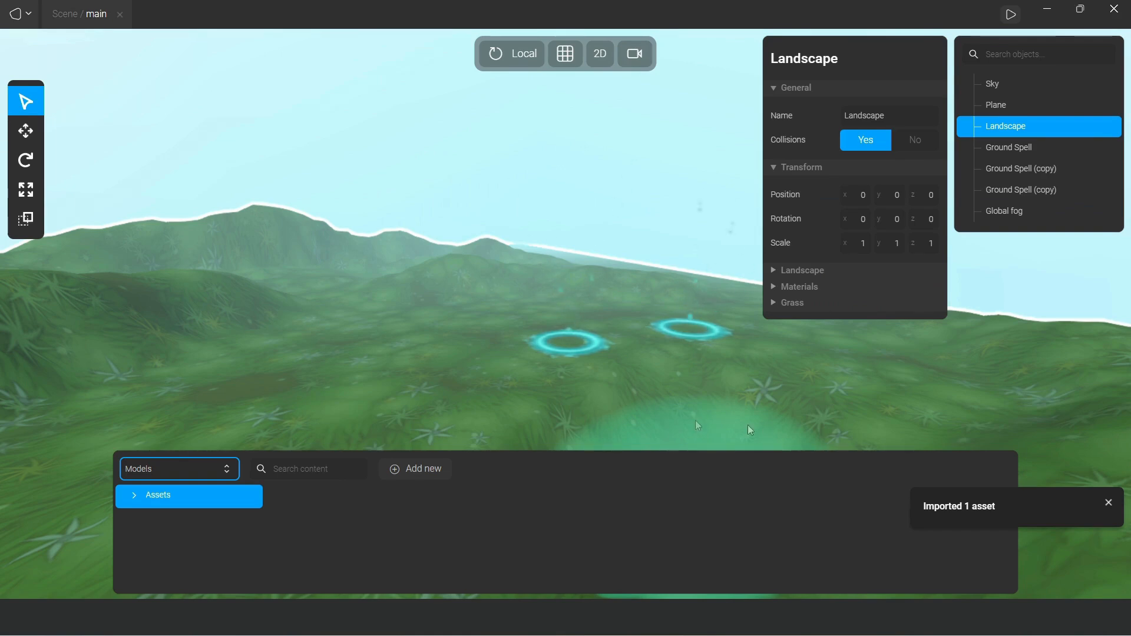
Step: Create a new material named Blue Ring
left_click(415, 469)
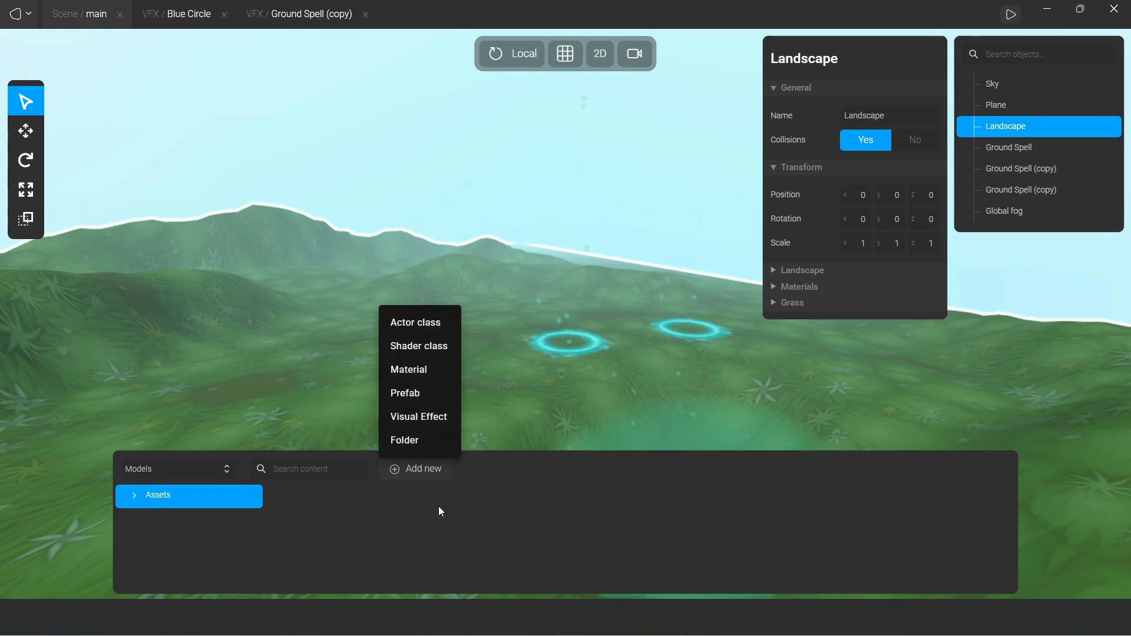
left_click(421, 370)
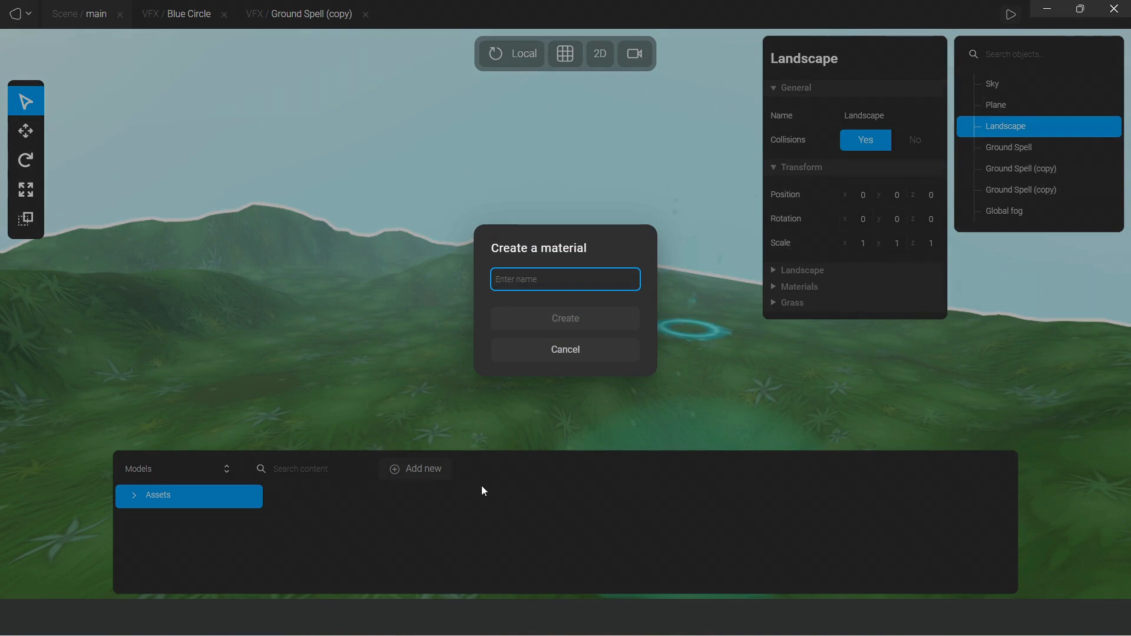
type("Blue Ring")
left_click(541, 327)
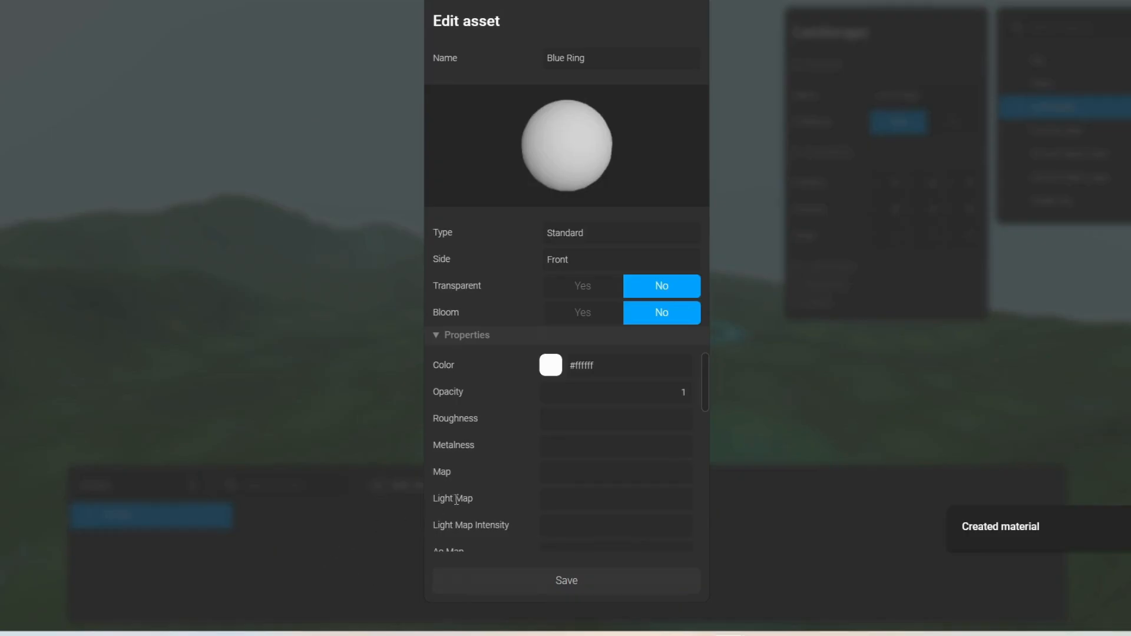
Step: Set the Blue Ring material's Map and Light Map to blue neon circle and its side to Double, then save it
left_click(553, 471)
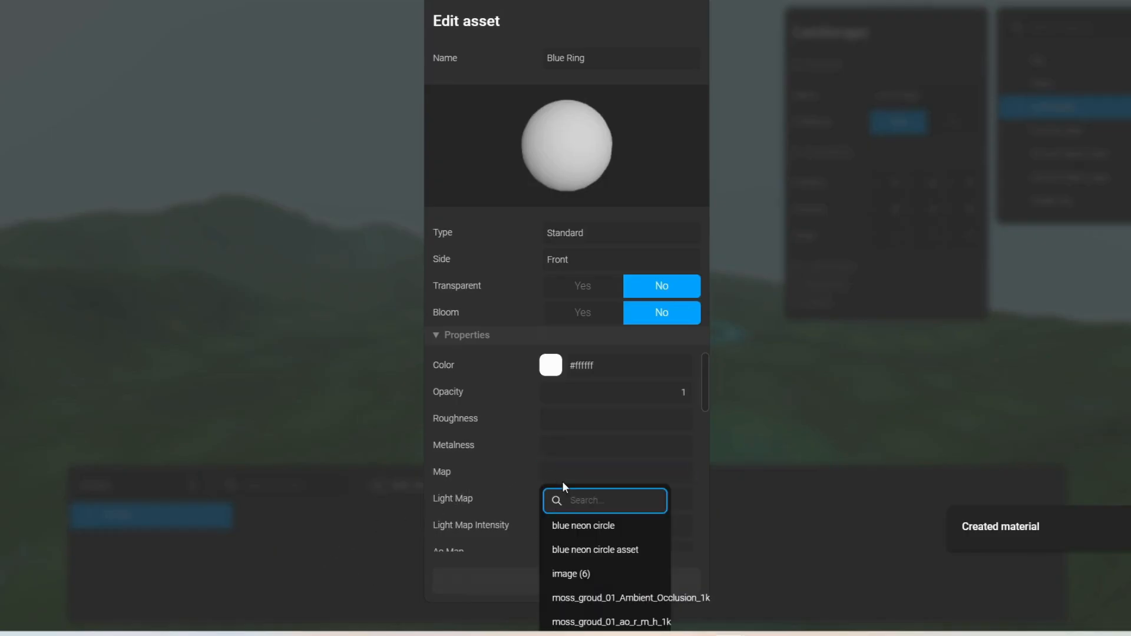
left_click(576, 526)
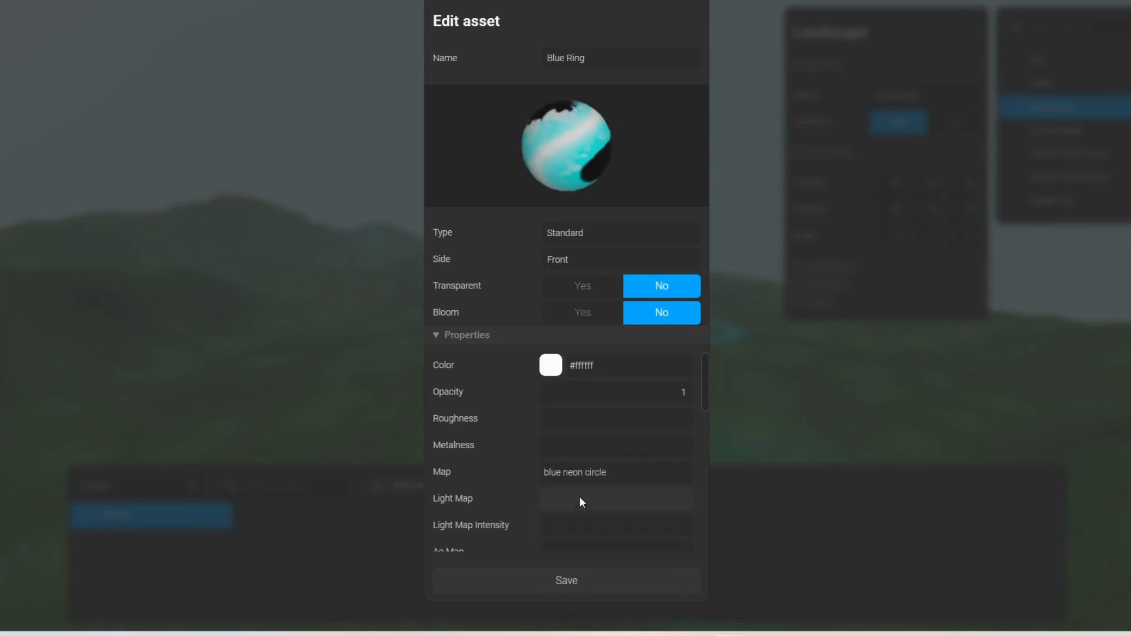
left_click(581, 259)
left_click(570, 320)
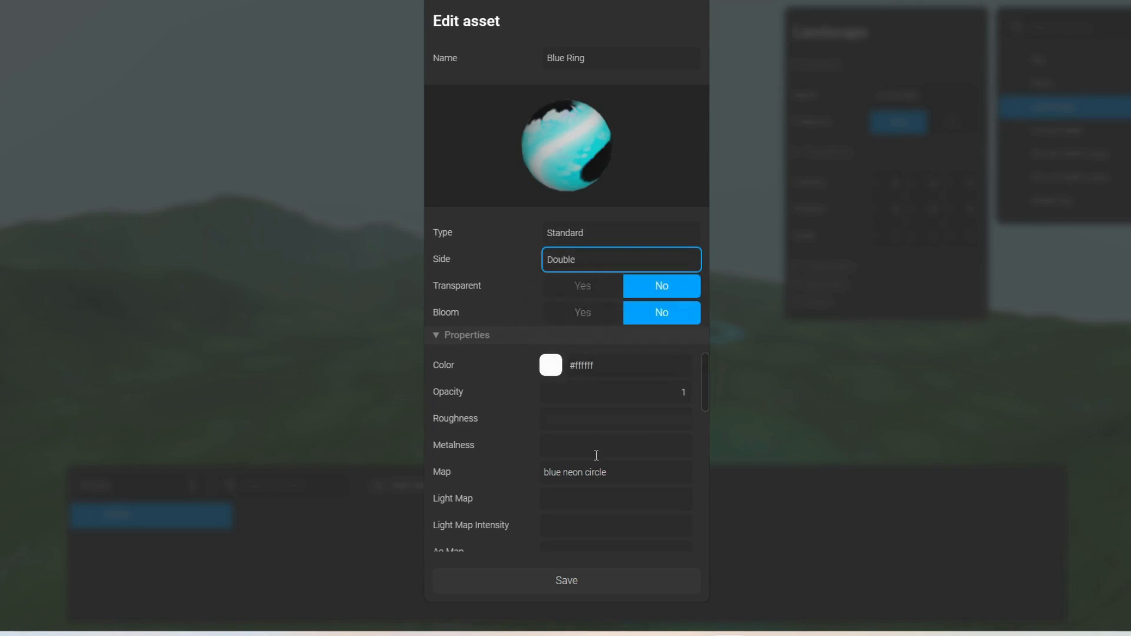
scroll(519, 439, "down", 1)
left_click(558, 414)
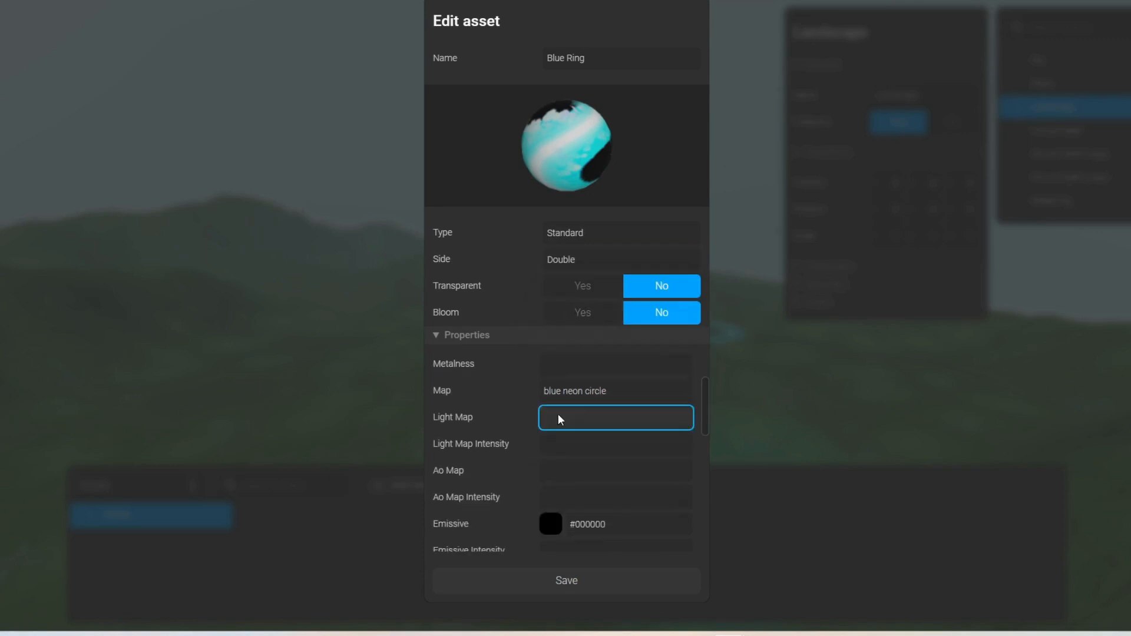
left_click(581, 470)
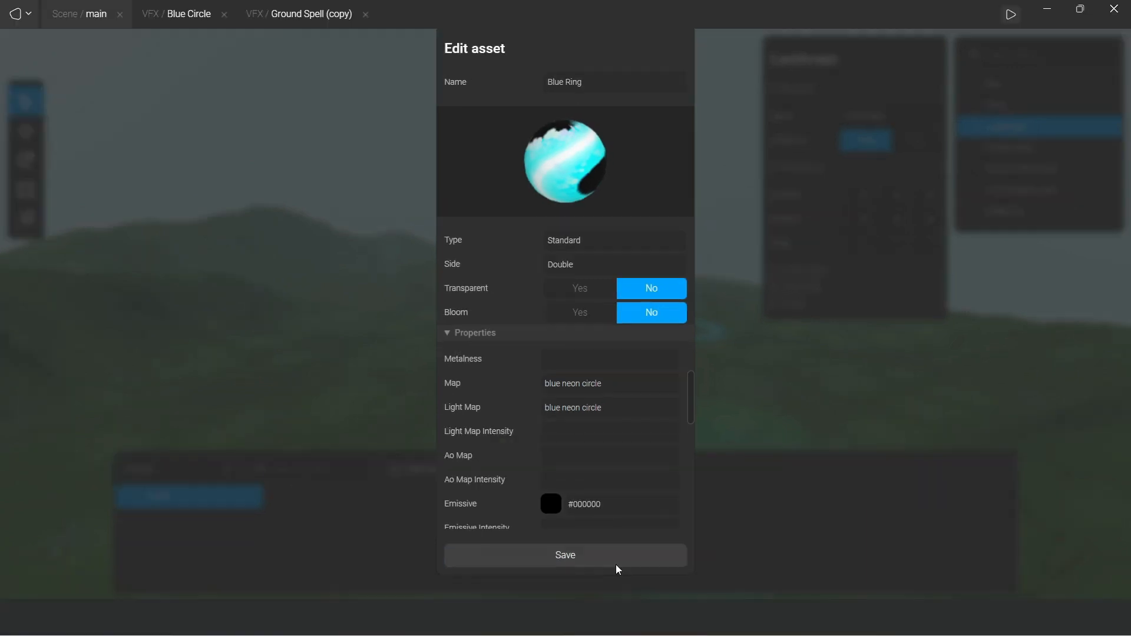
left_click(616, 562)
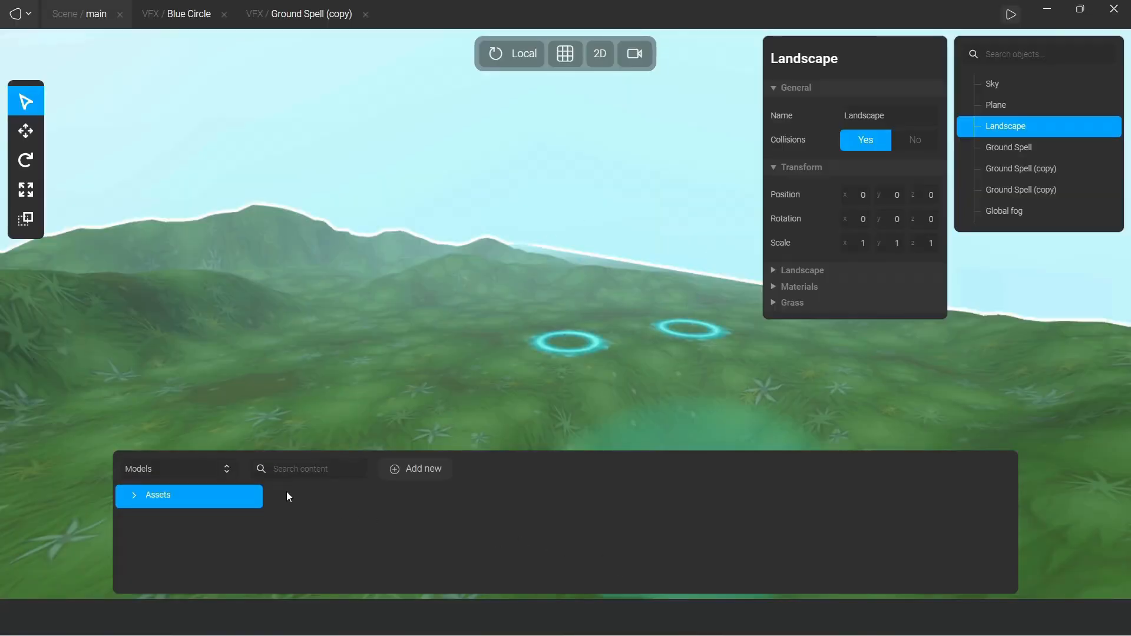
Step: Create a new visual effect named Blue Ring Asset
left_click(422, 478)
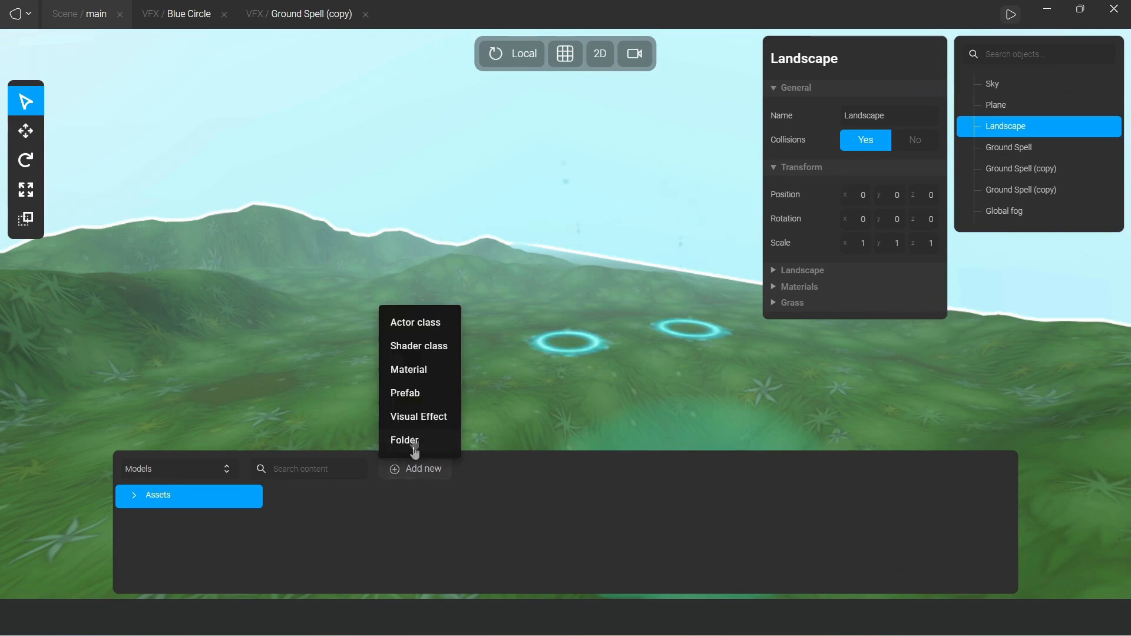
left_click(416, 417)
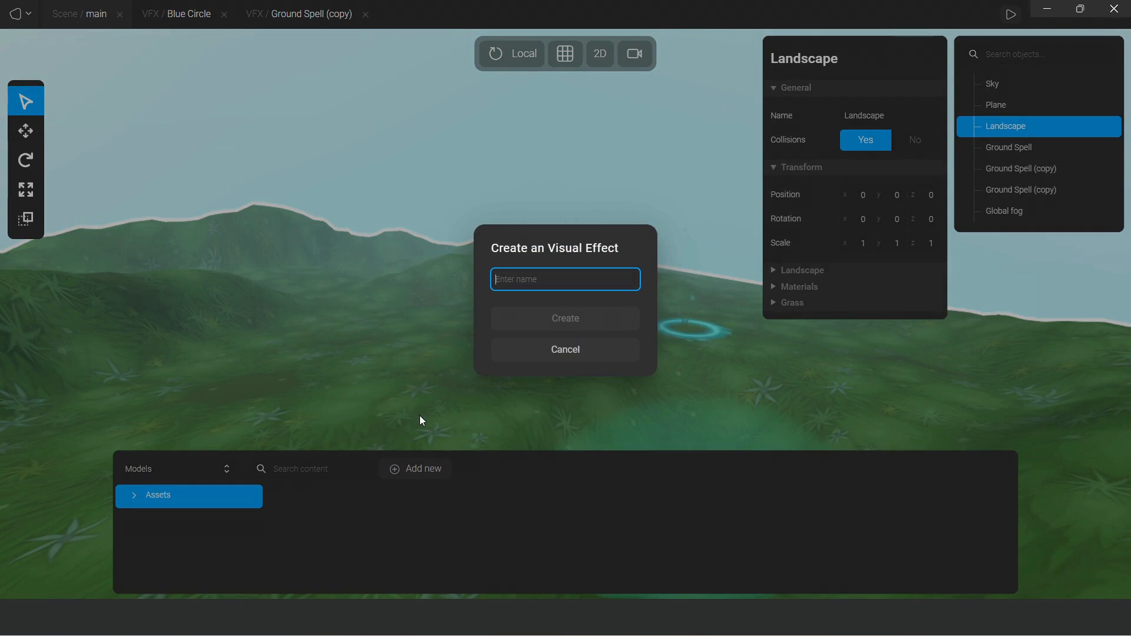
type("Blue")
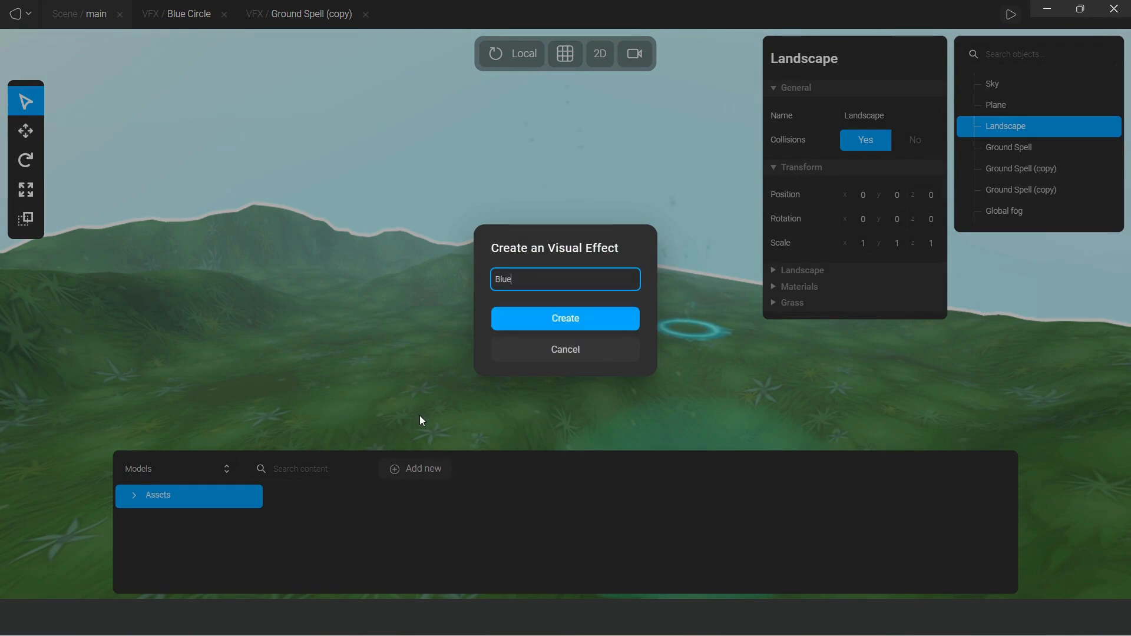
type(" Ring Asset")
left_click(496, 319)
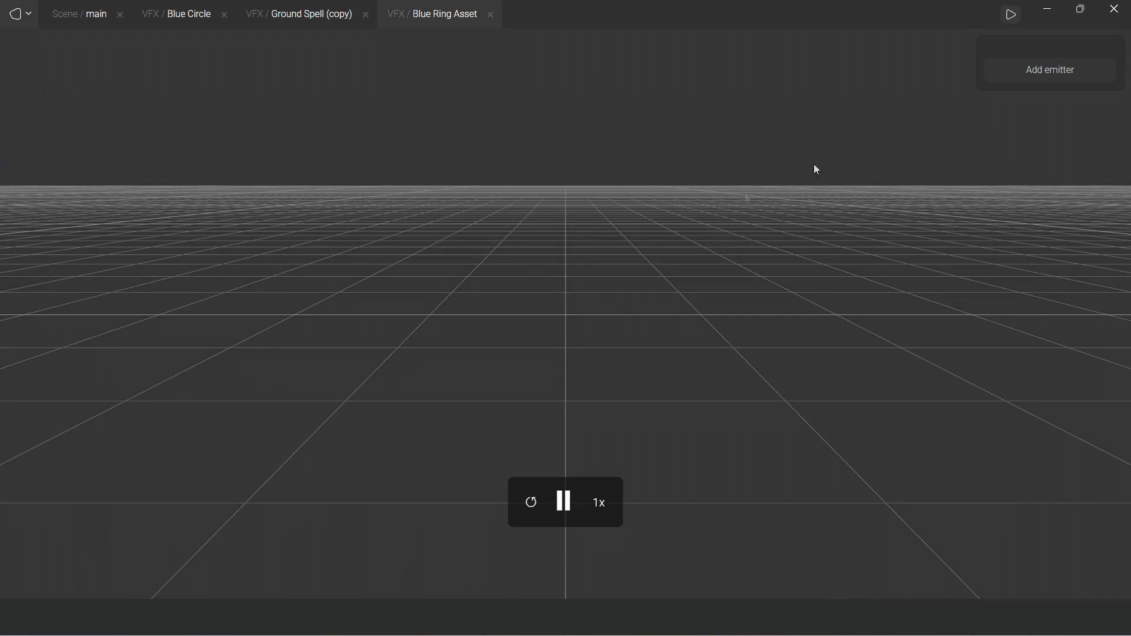
Step: Add an emitter to the effect and set its output to a Circle shape with the Blue Ring material
left_click(1012, 81)
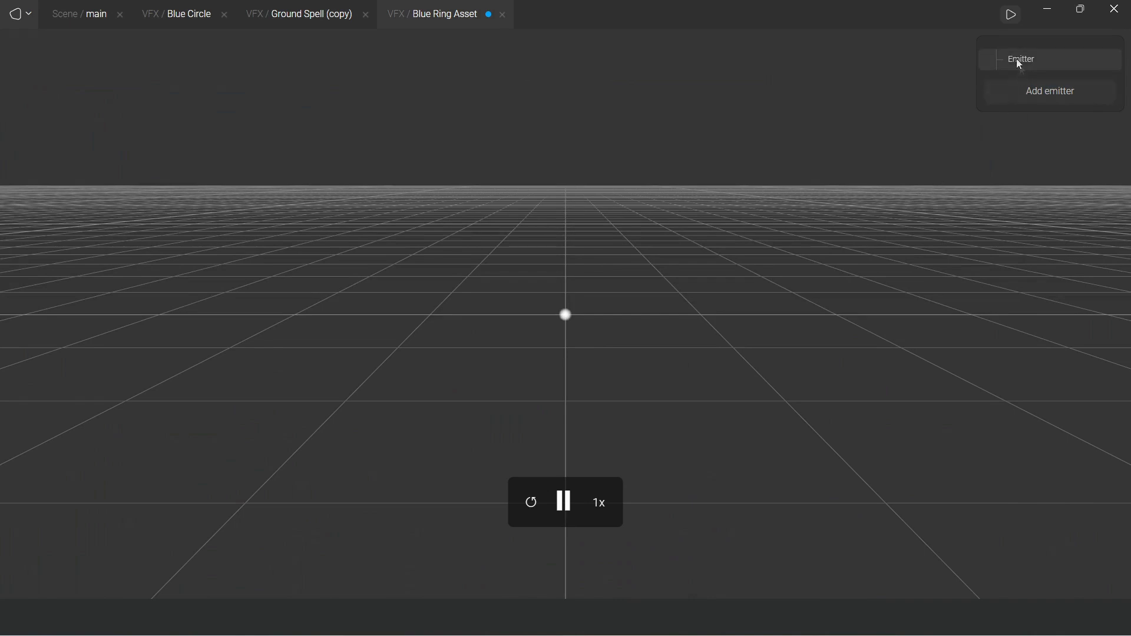
left_click(1016, 61)
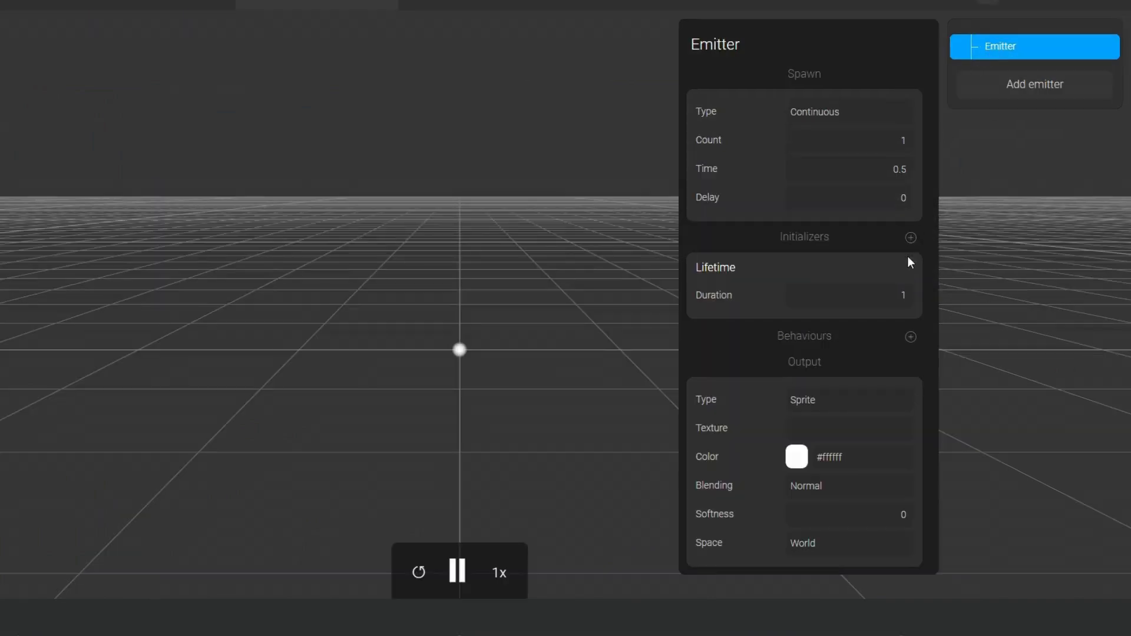
left_click(837, 406)
left_click(825, 422)
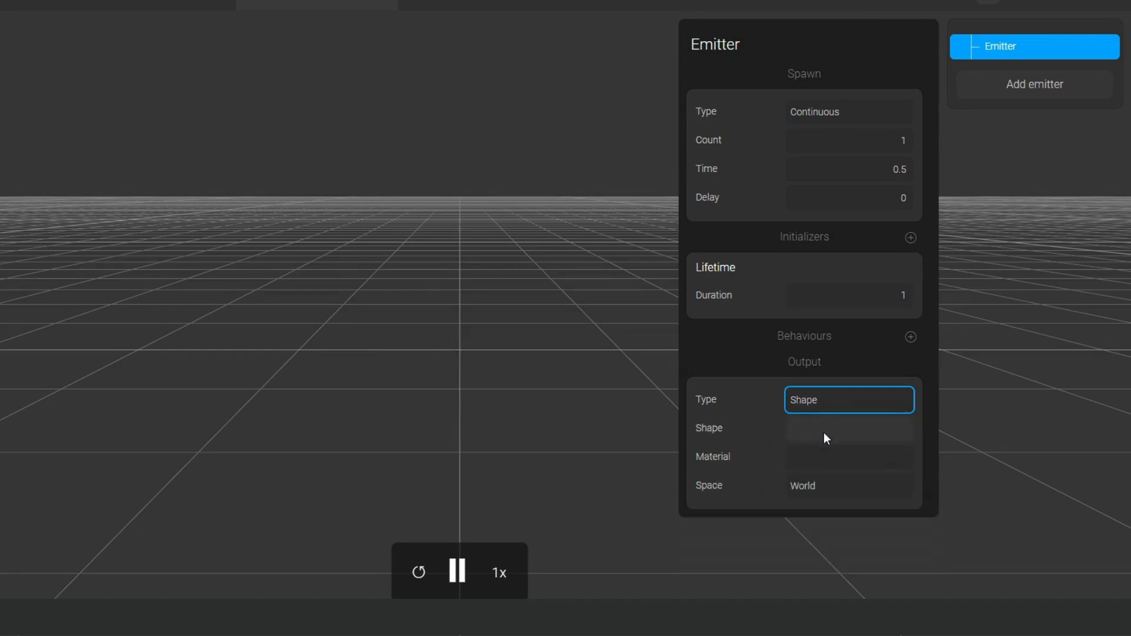
left_click(824, 433)
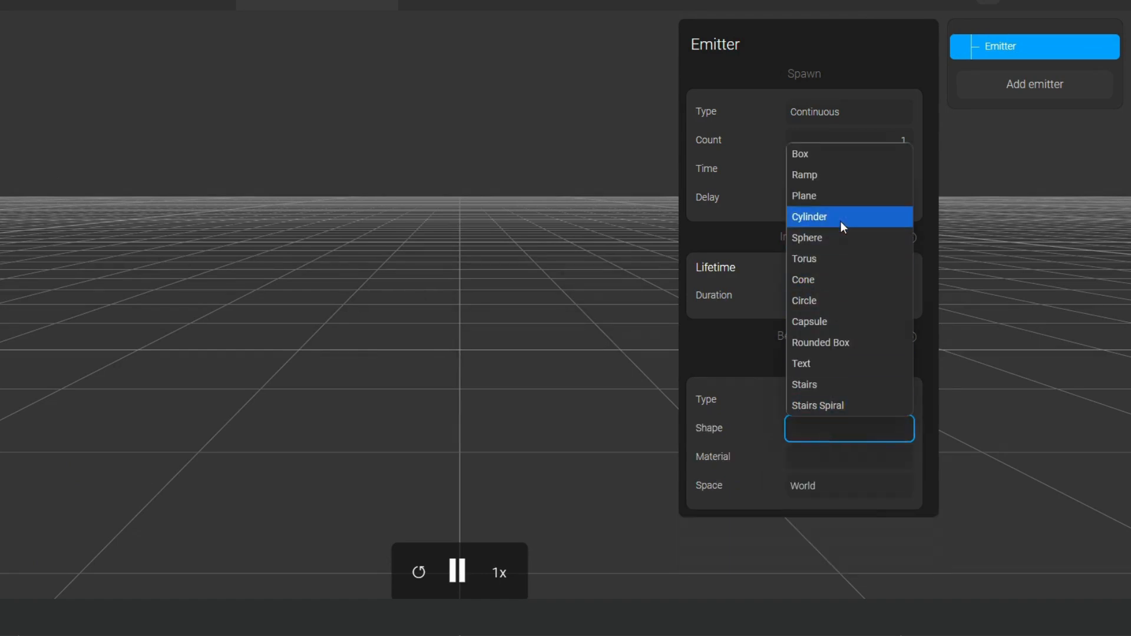
left_click(828, 300)
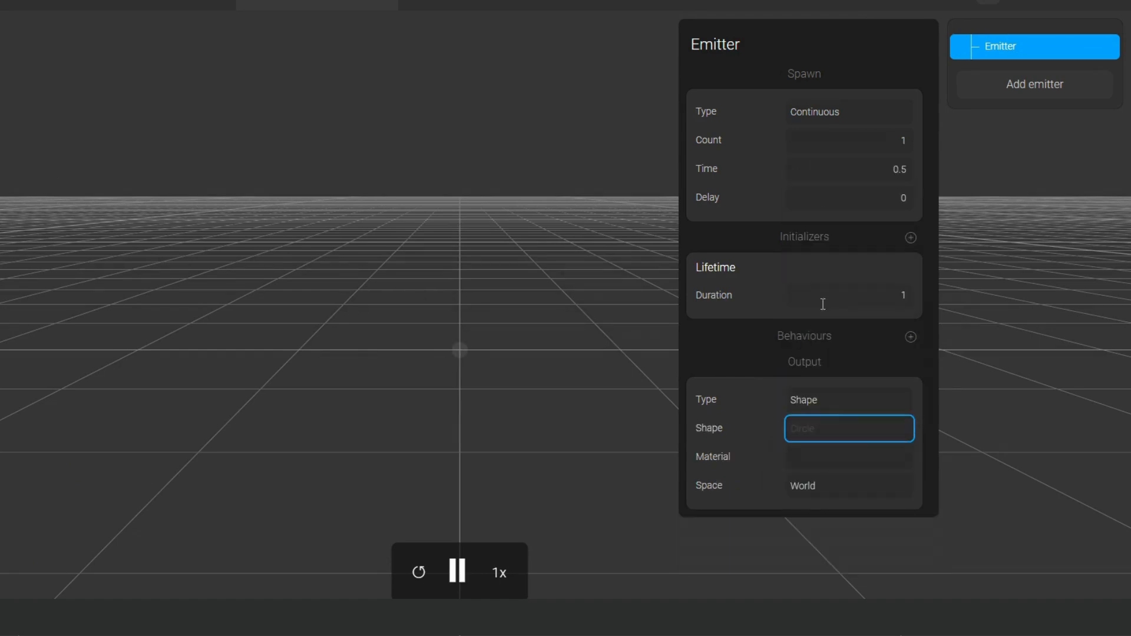
left_click(844, 468)
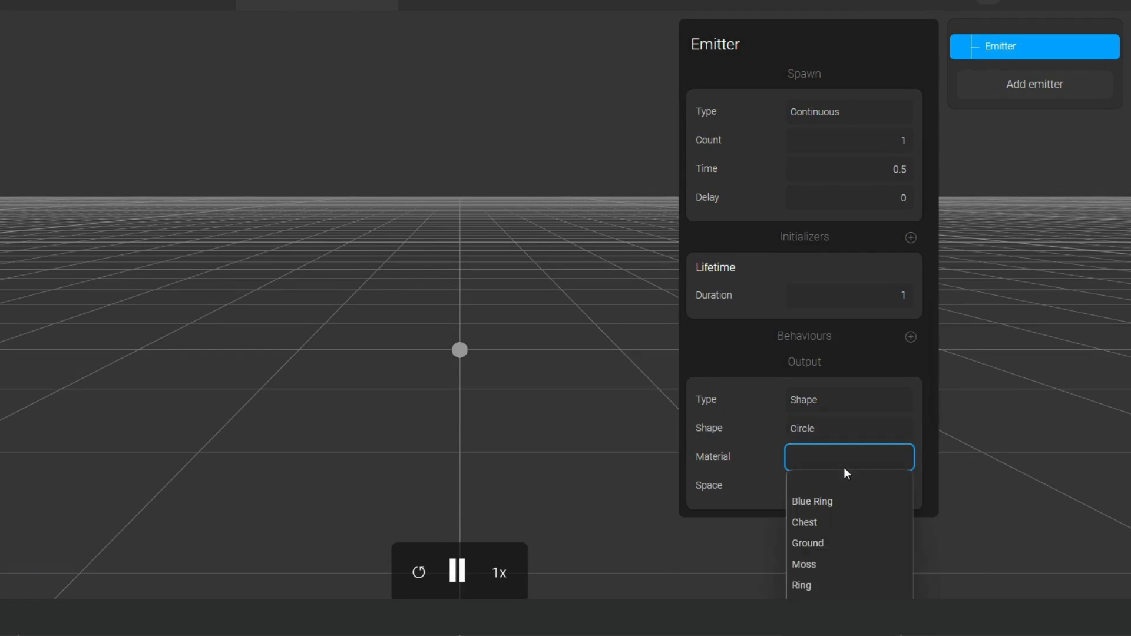
left_click(828, 502)
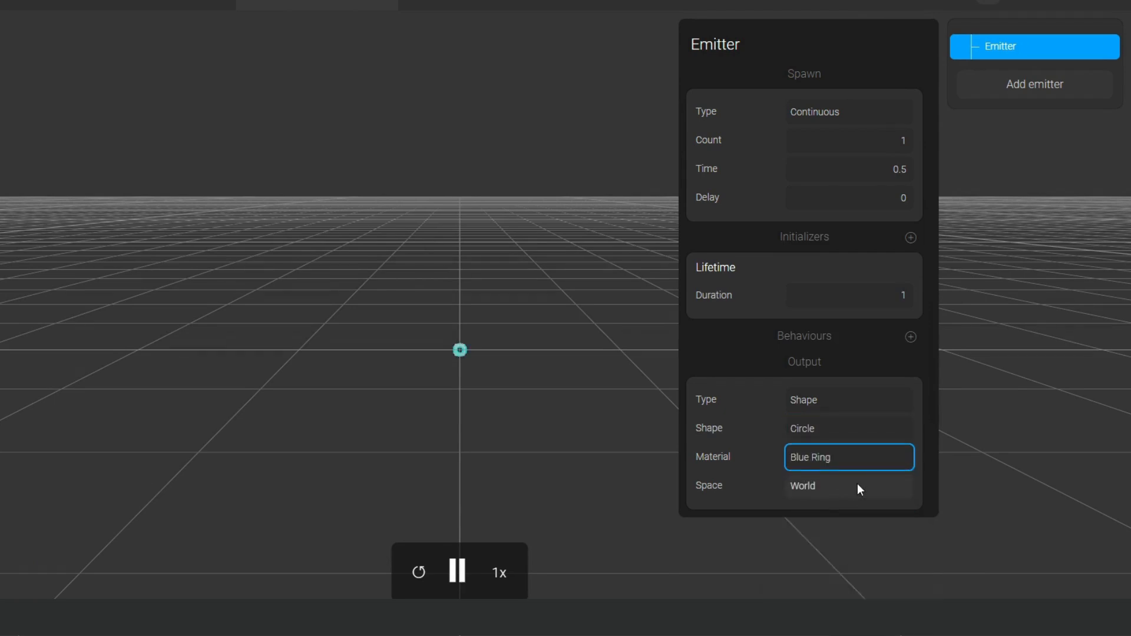
left_click(769, 382)
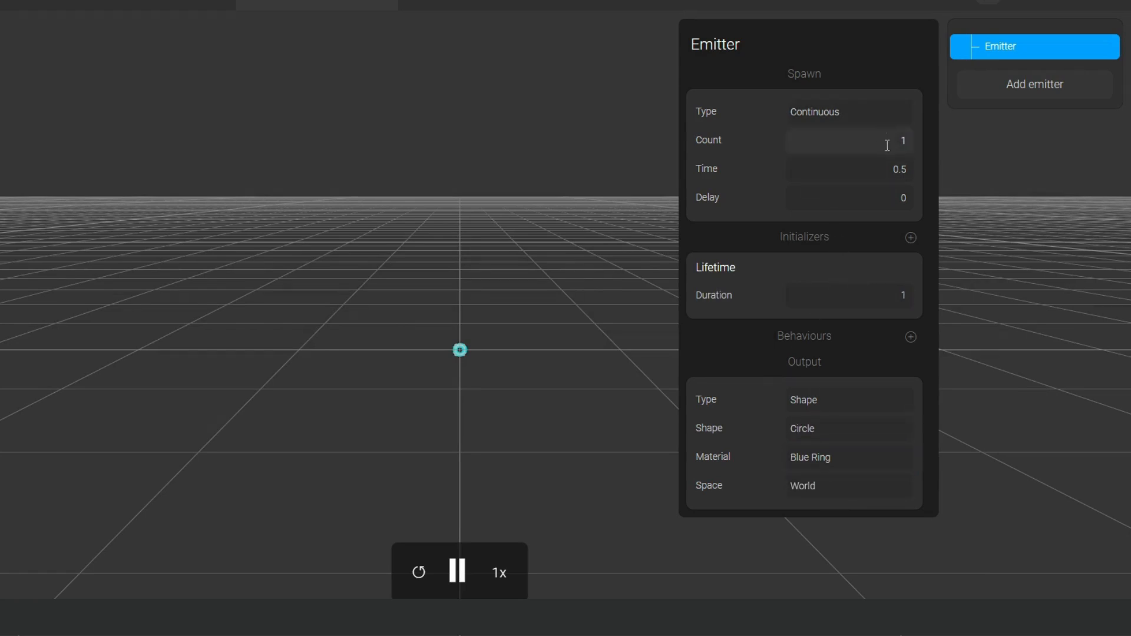
Step: Set the emitter's spawn time to 0.6
left_click_drag(906, 172, 898, 171)
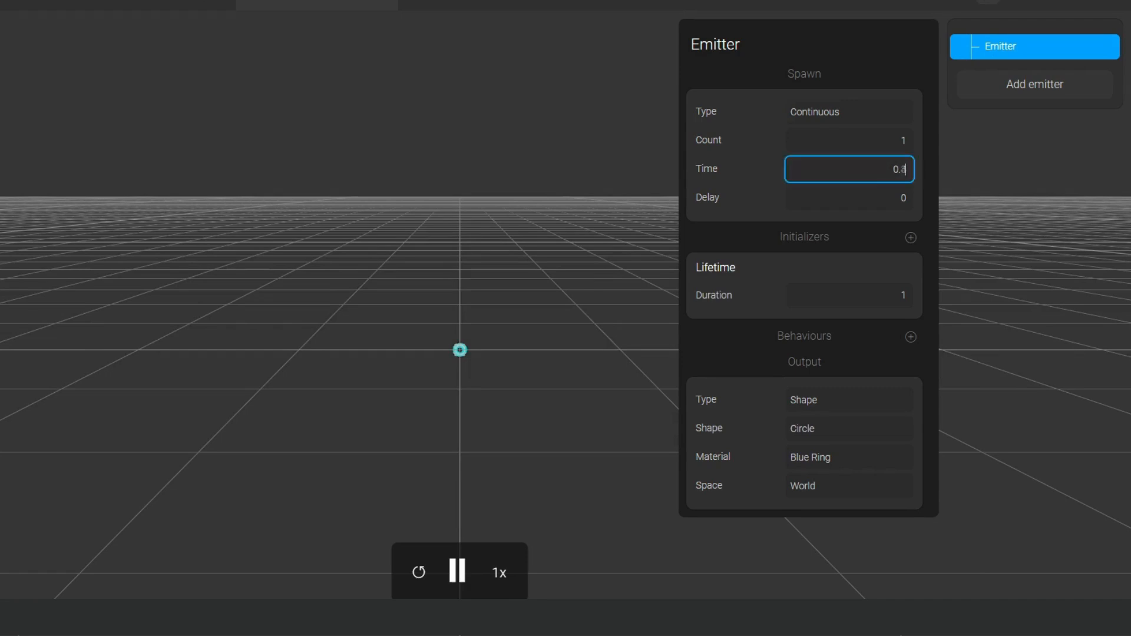
key("BackSpace")
type("6")
Step: Add a Scale initializer to the emitter, set its scale to 9.1 and collapse its section
left_click(911, 238)
left_click(960, 459)
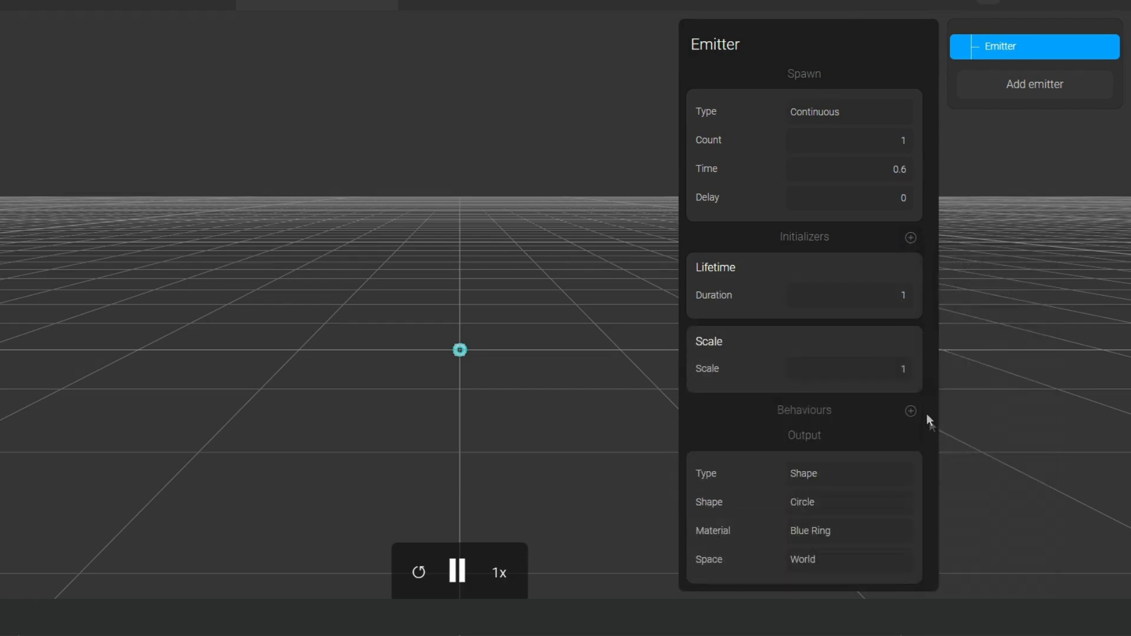
left_click(908, 375)
type(".35")
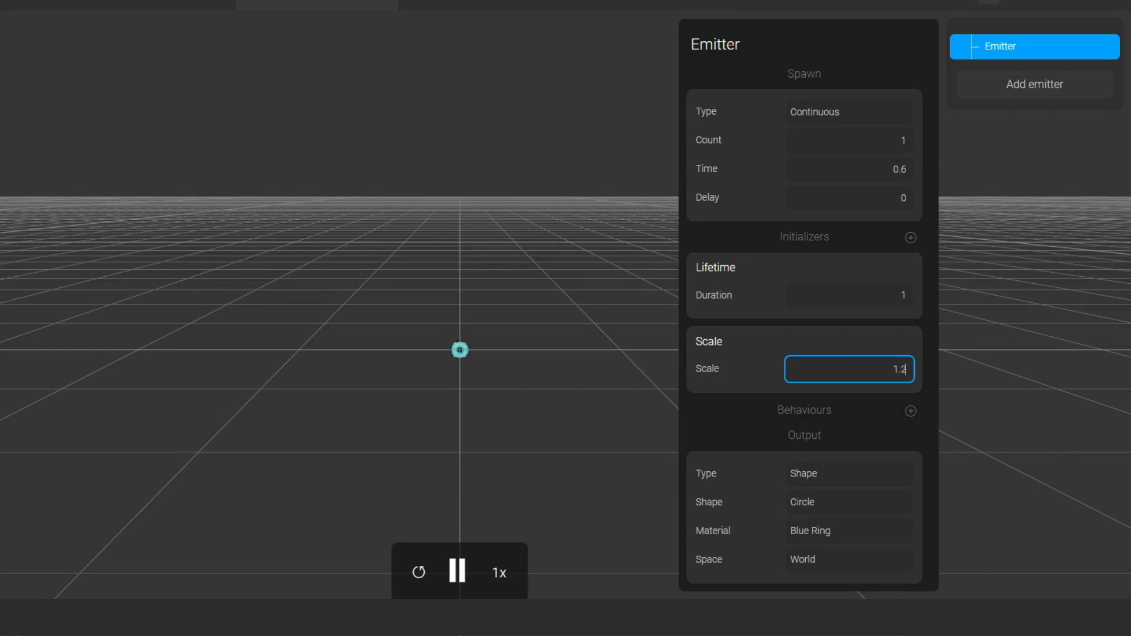
left_click_drag(883, 370, 919, 370)
double_click(891, 369)
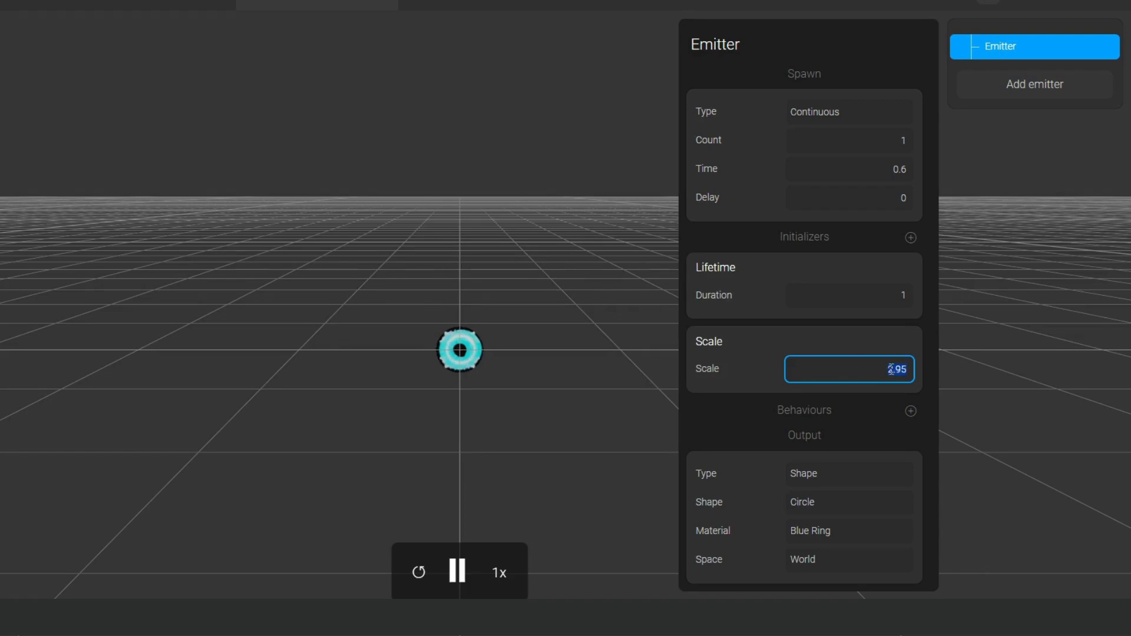
type("9.1")
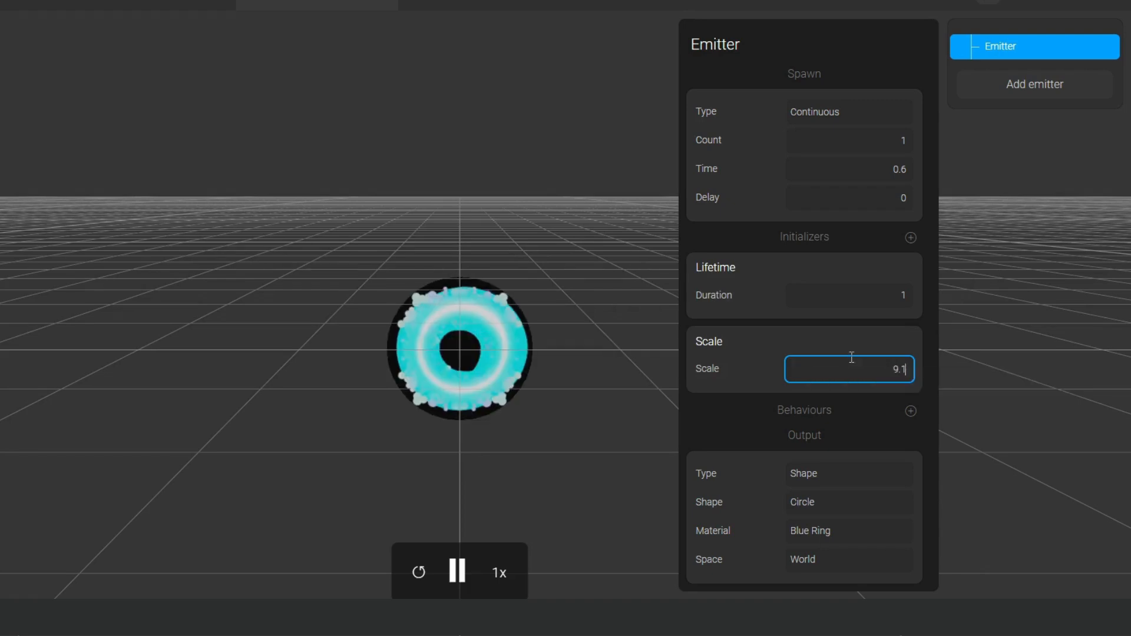
left_click(860, 332)
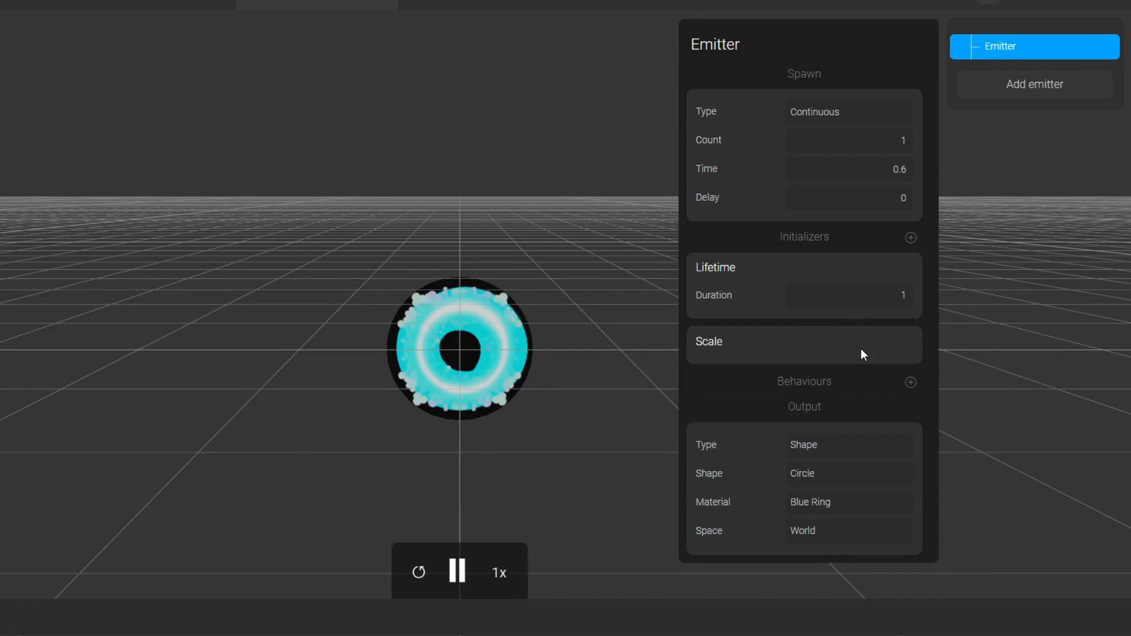
Step: Add a Rotation initializer to the emitter and set its X rotation to 1.6 so the ring lies flat
left_click(911, 238)
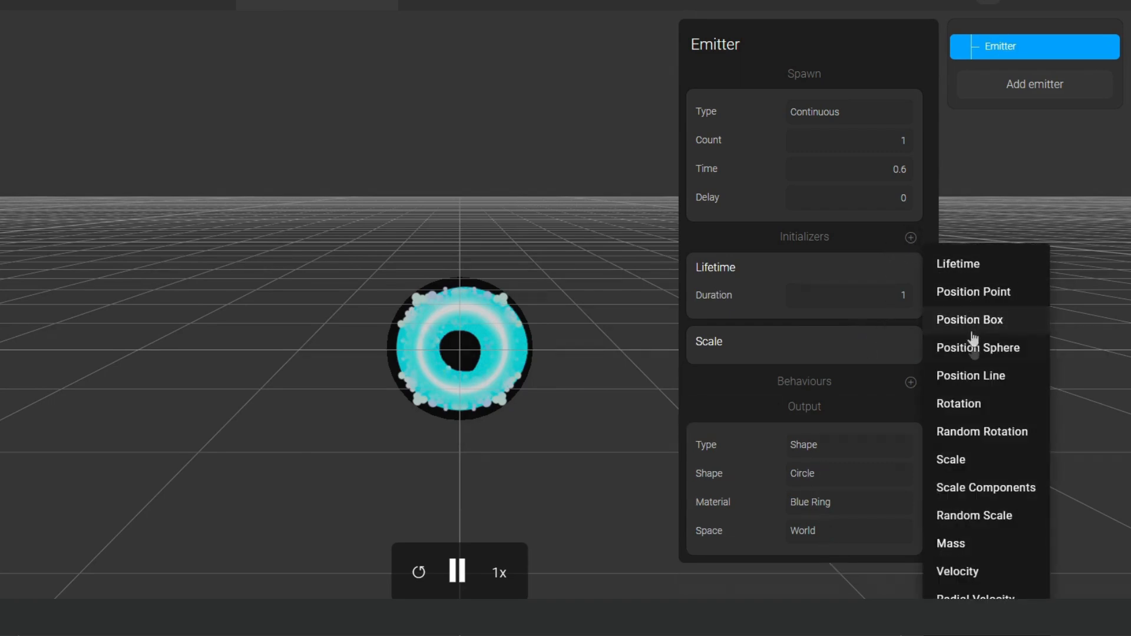
left_click(967, 403)
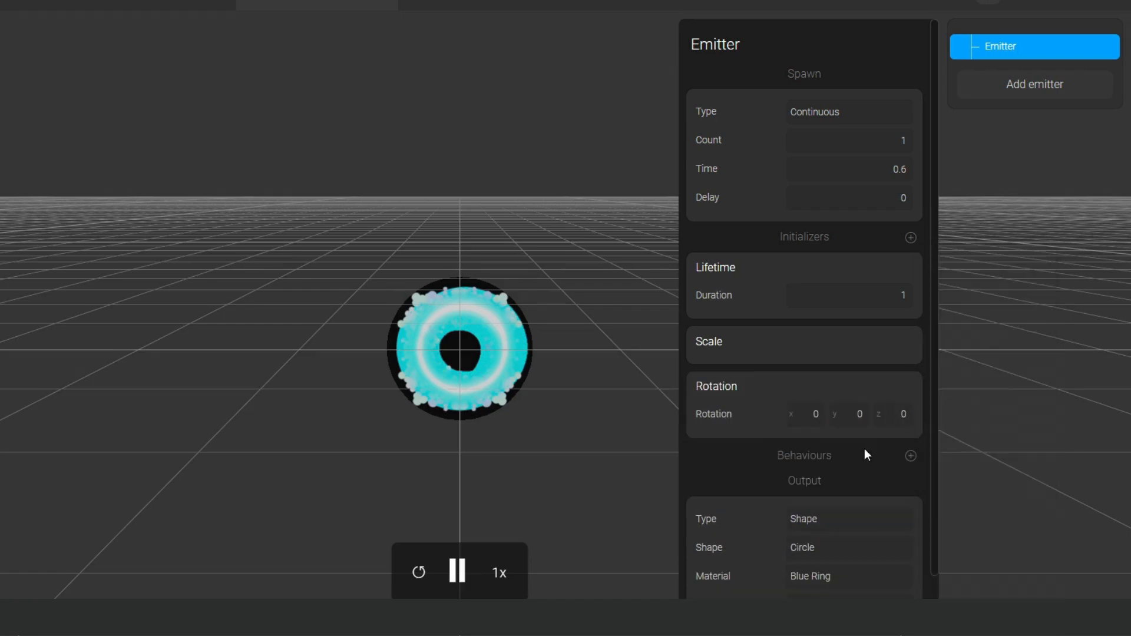
left_click(812, 414)
type(".2")
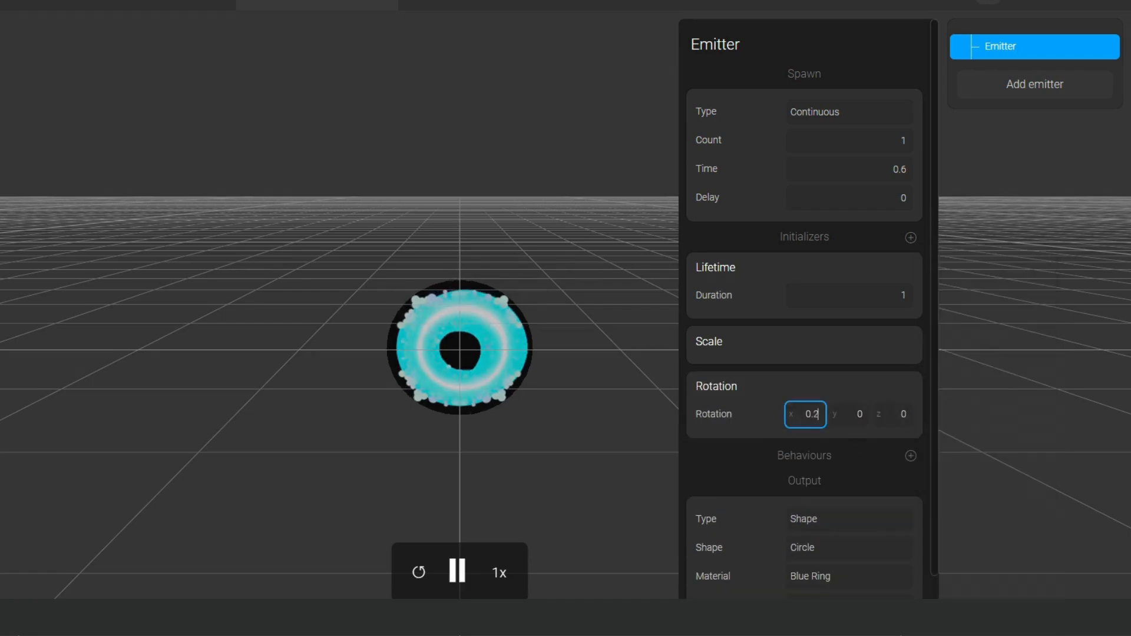
key("Up")
key("Up")
key("Up")
key("Up")
key("Up")
key("Up")
key("Up")
key("Up")
key("Up")
key("Up")
key("Up")
key("Up")
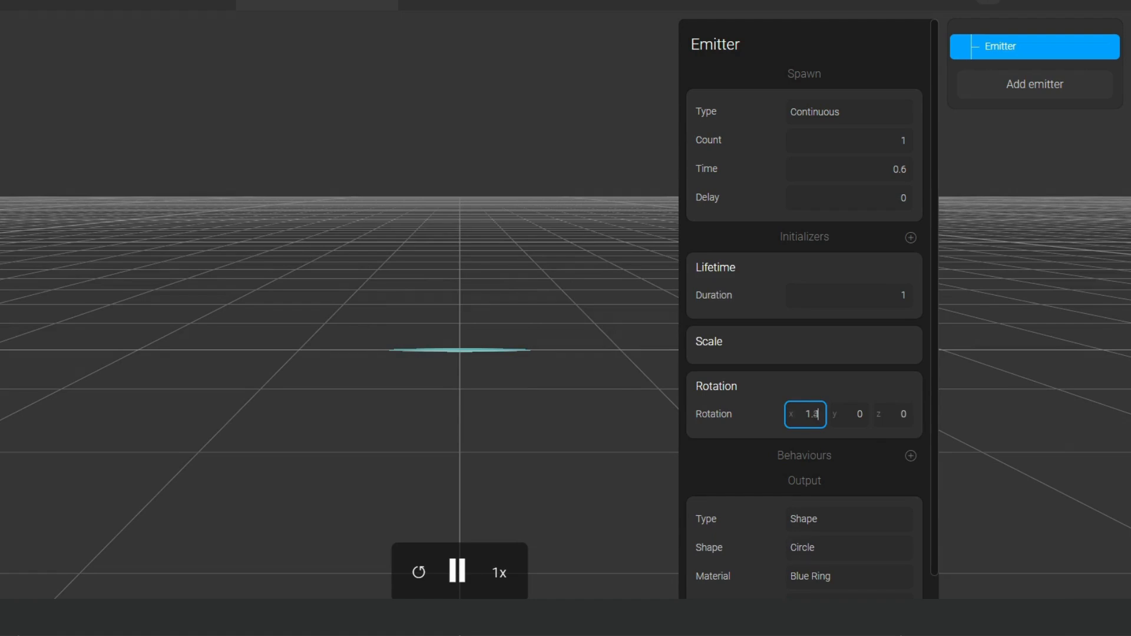
key("Down")
key("Down")
key("Down")
double_click(815, 413)
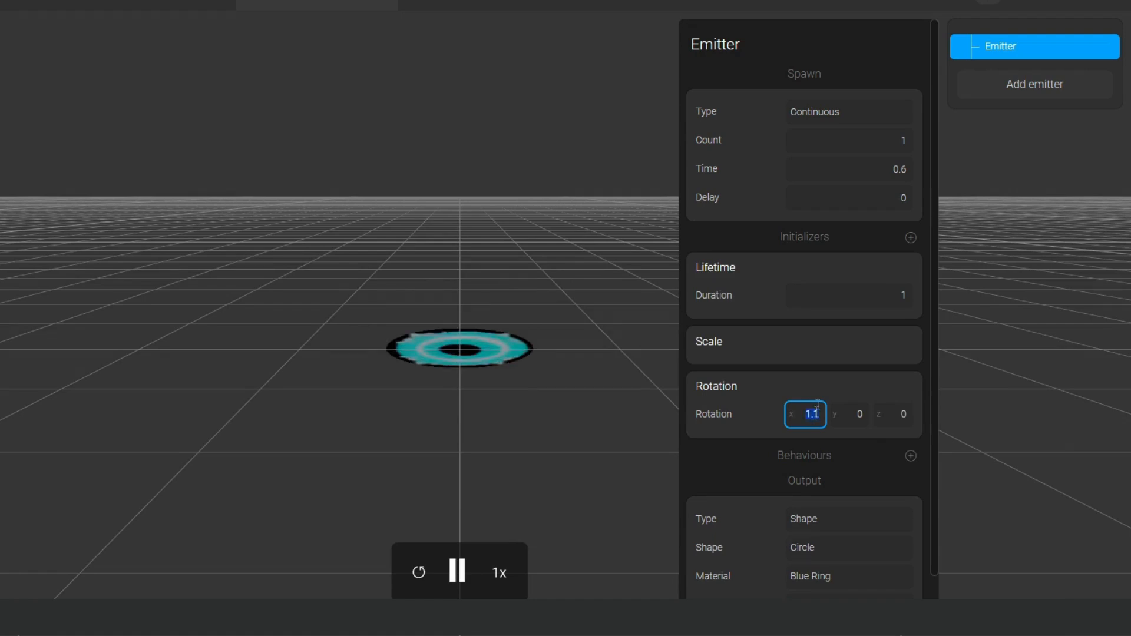
type("1.6")
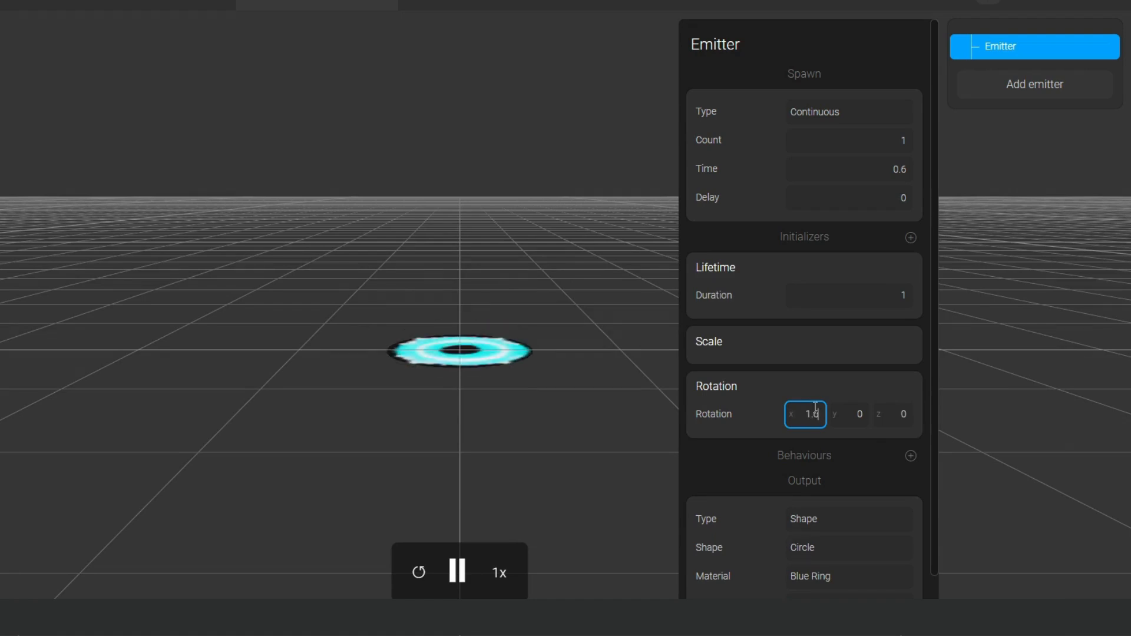
Step: Set the emitter's Z rotation to 4.5 and collapse the Rotation section
double_click(860, 412)
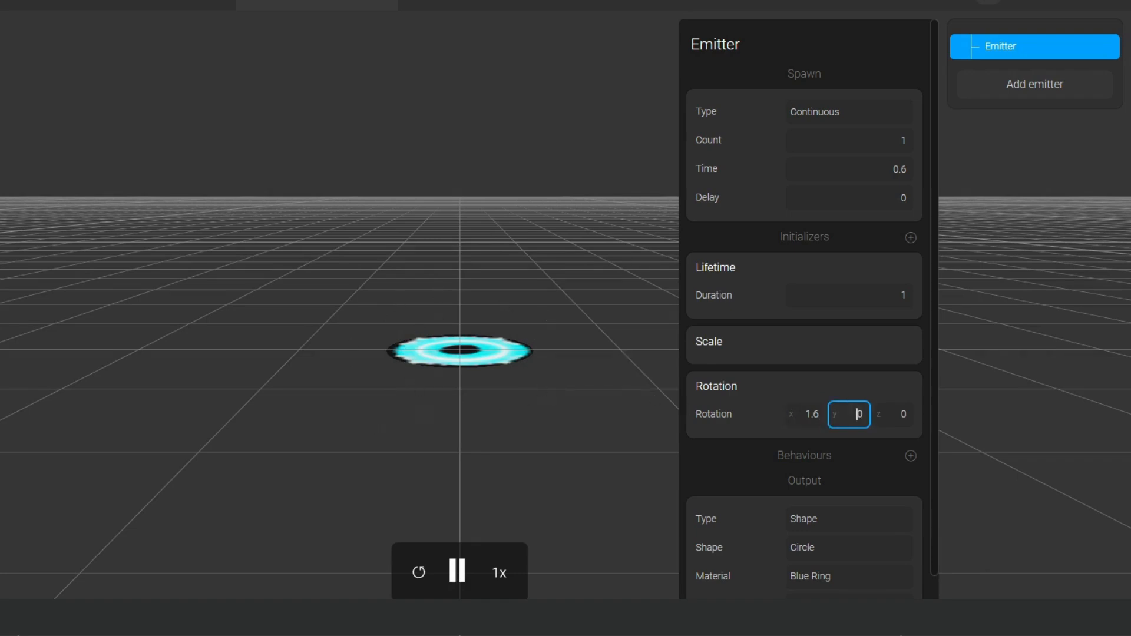
left_click(905, 413)
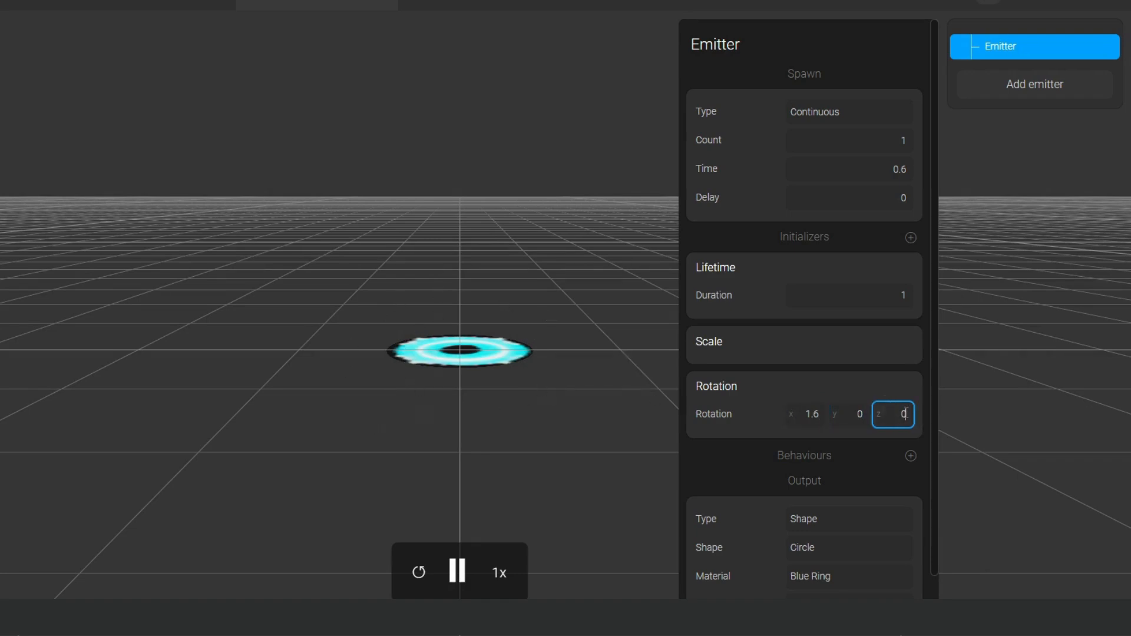
double_click(903, 414)
type("4.5")
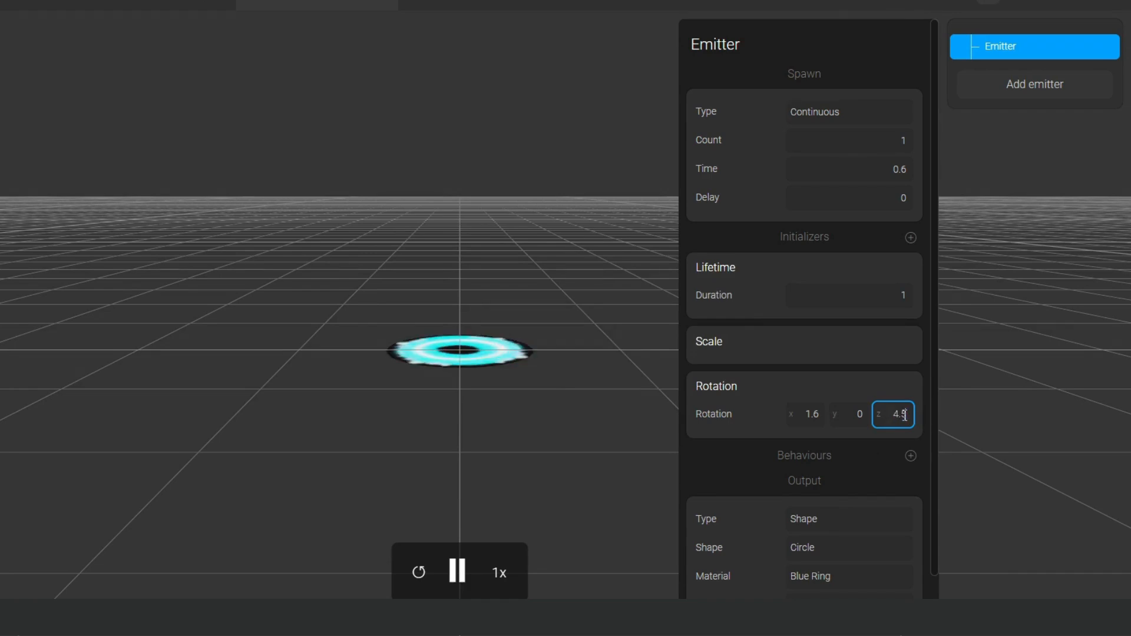
left_click(888, 382)
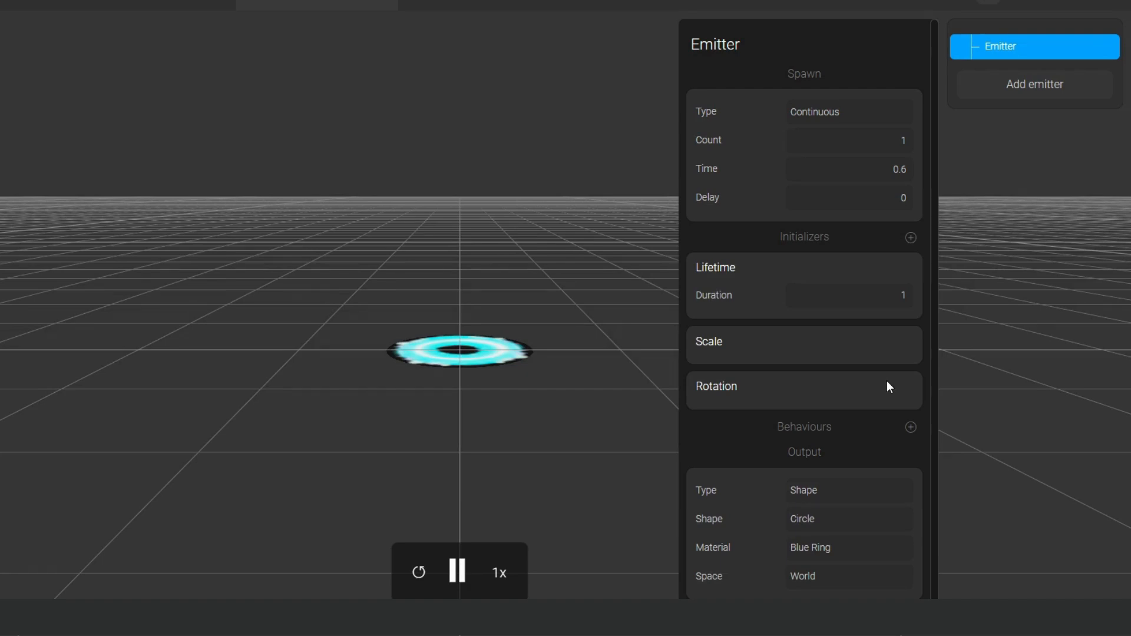
Step: Add a Scale Components initializer with X 1.5, Y 1.5 and Z 5.9, and collapse its section
left_click(910, 237)
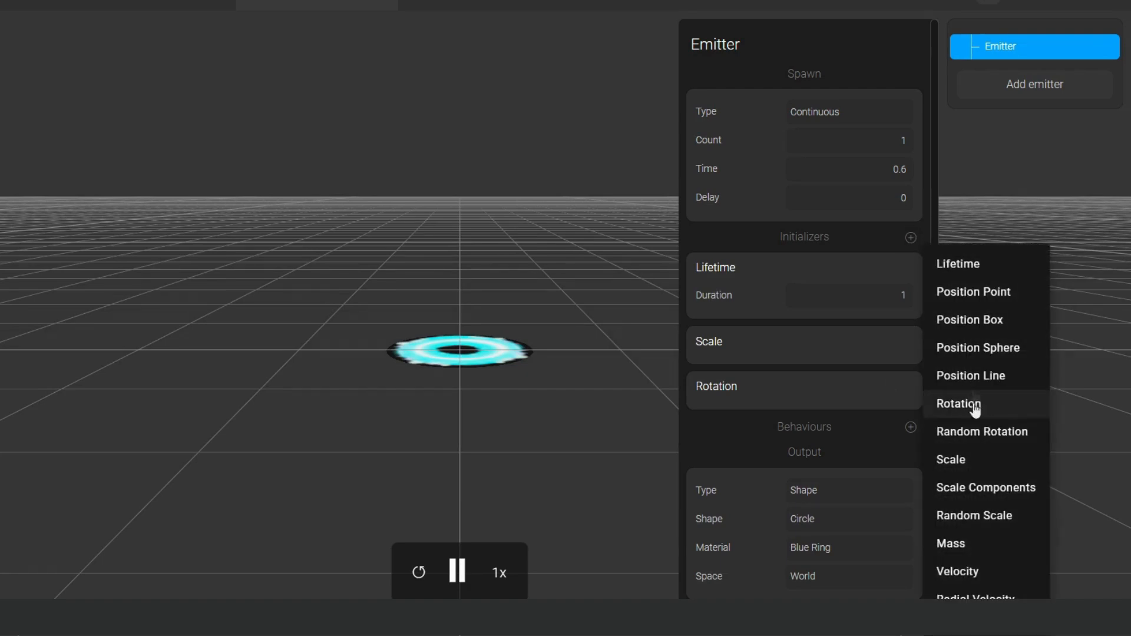
left_click(966, 490)
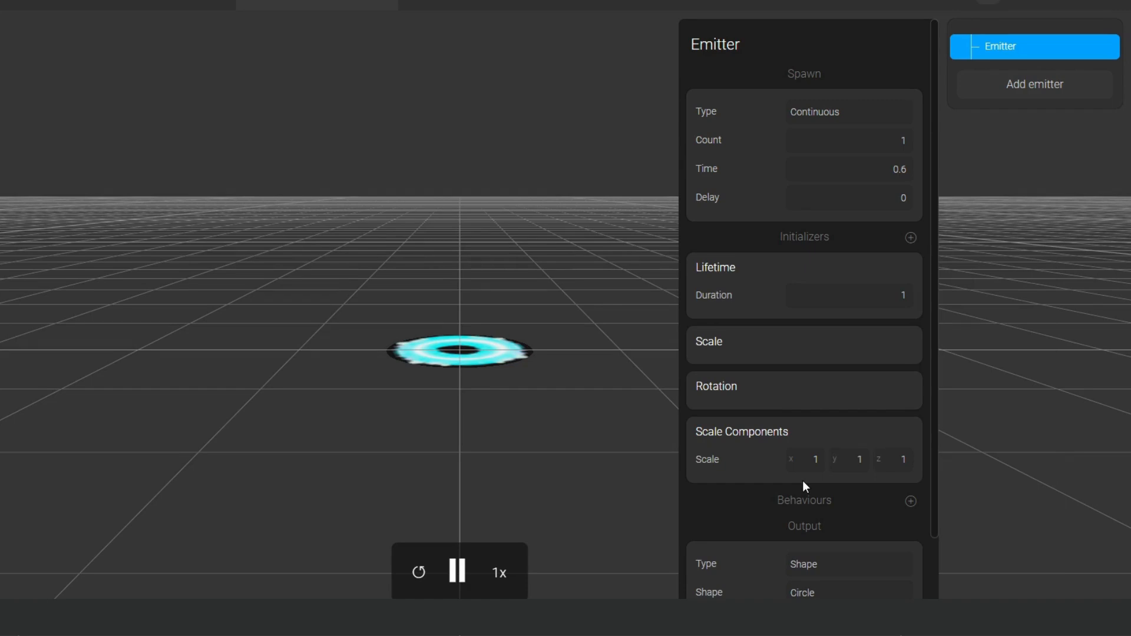
left_click(817, 460)
type(".5")
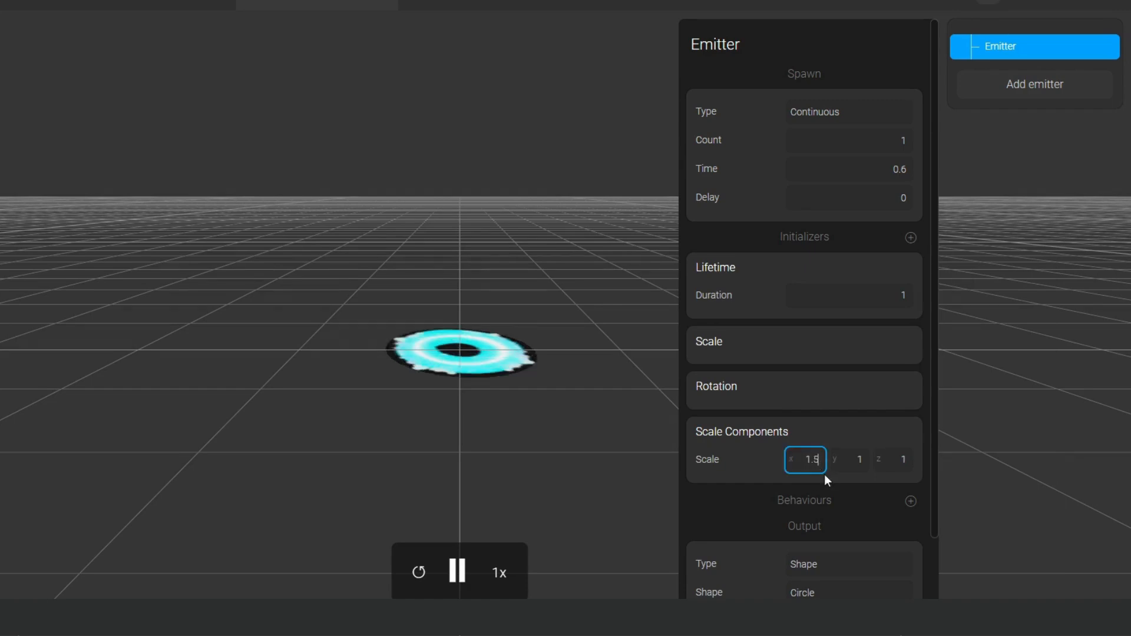
left_click(850, 473)
type(".5")
left_click(907, 465)
key("BackSpace")
type("5.9")
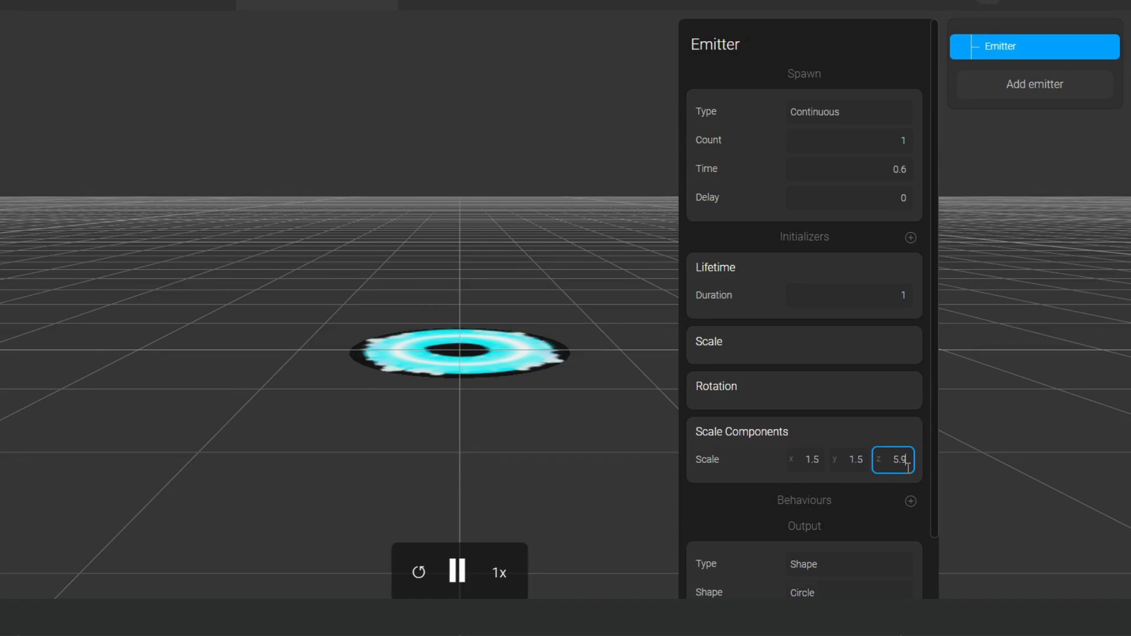
left_click(768, 432)
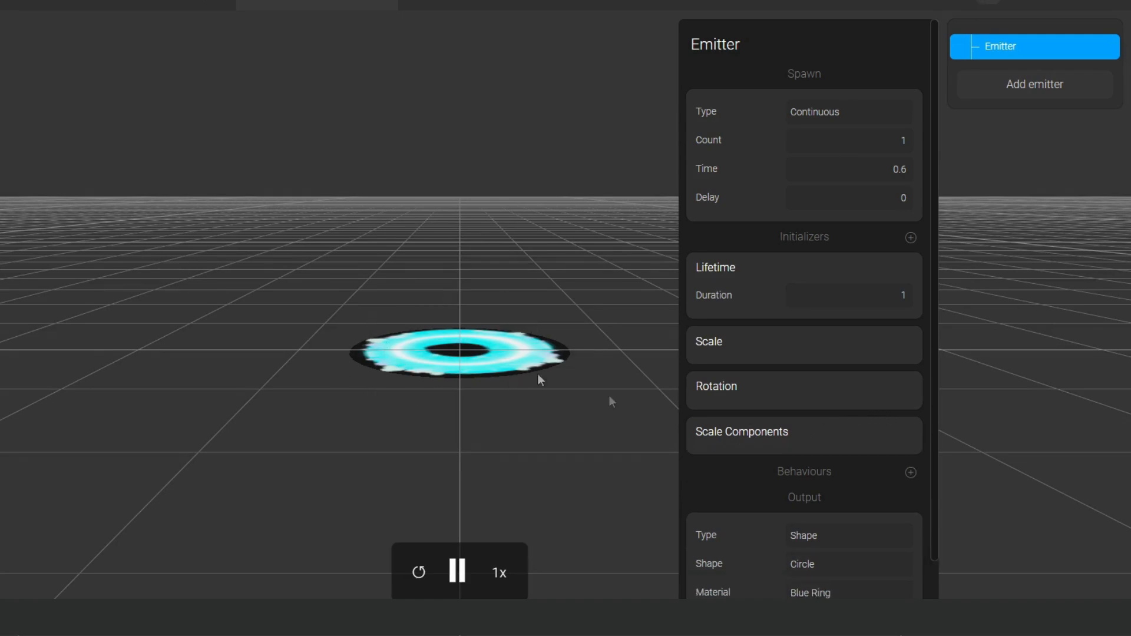
Step: Add a Change Opacity behaviour from 0.55 to 1 with InSine easing, and collapse its section
left_click(911, 473)
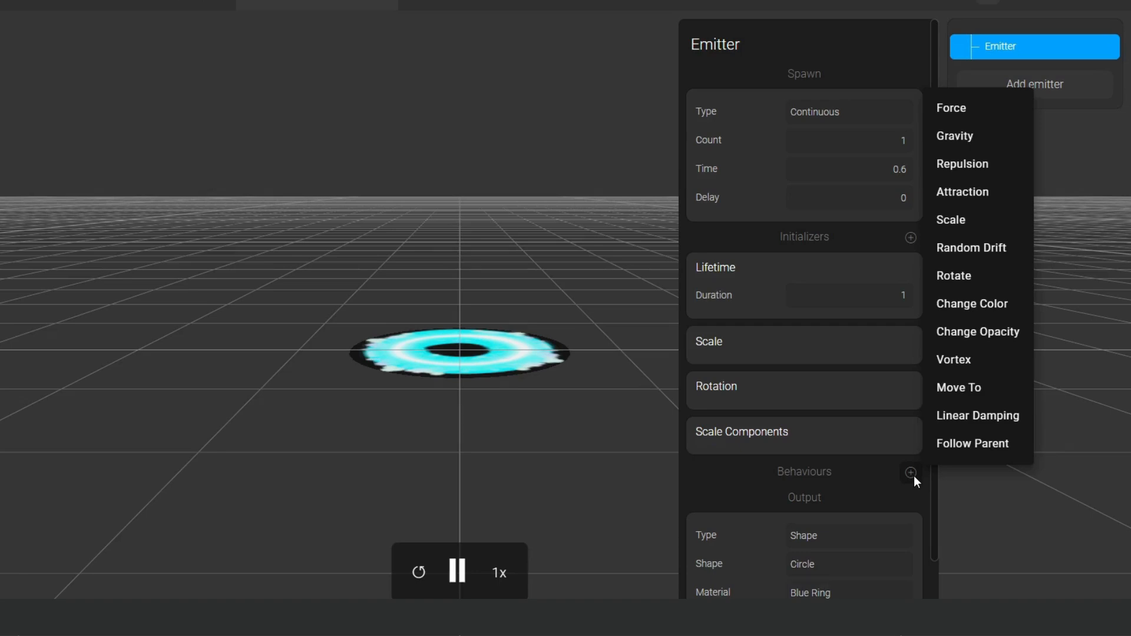
left_click(928, 336)
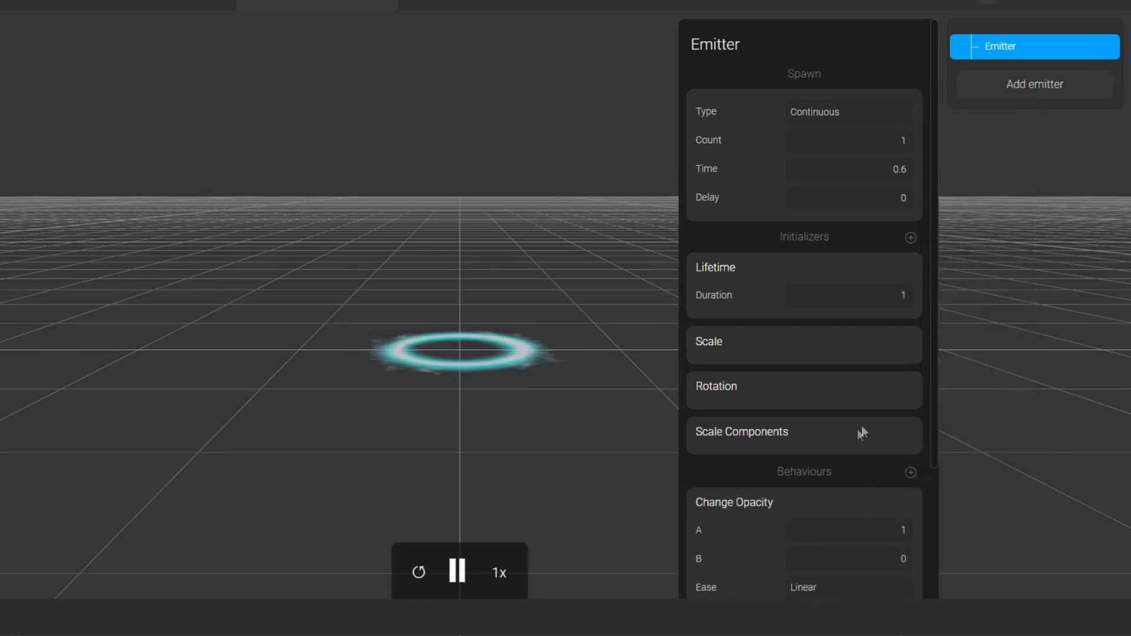
left_click_drag(933, 362, 641, 445)
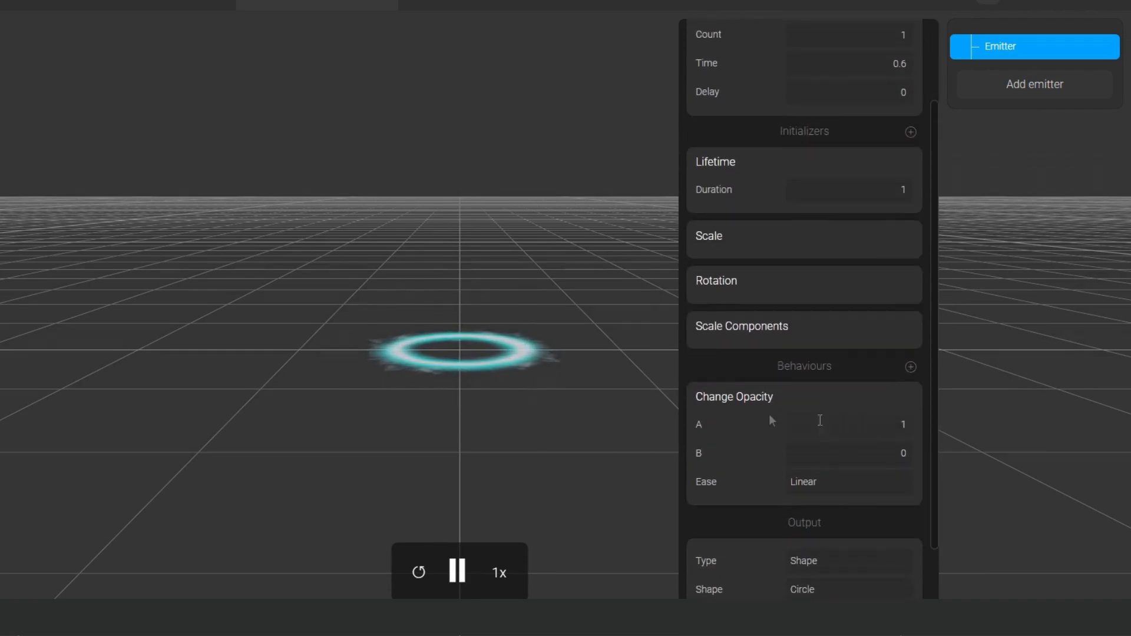
left_click(896, 422)
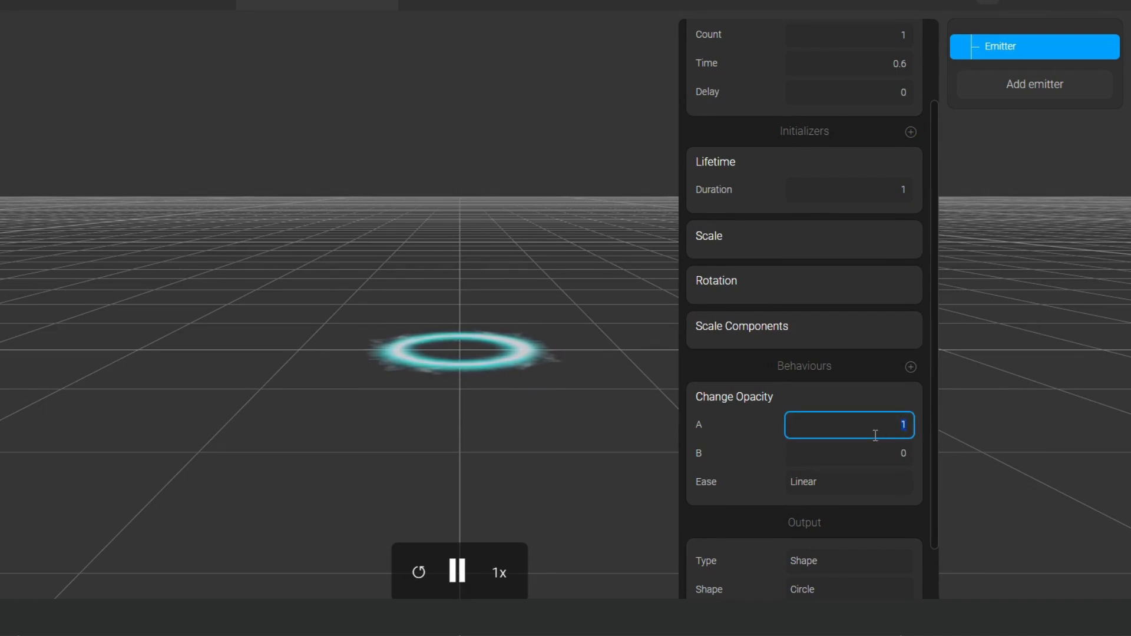
type("0.55")
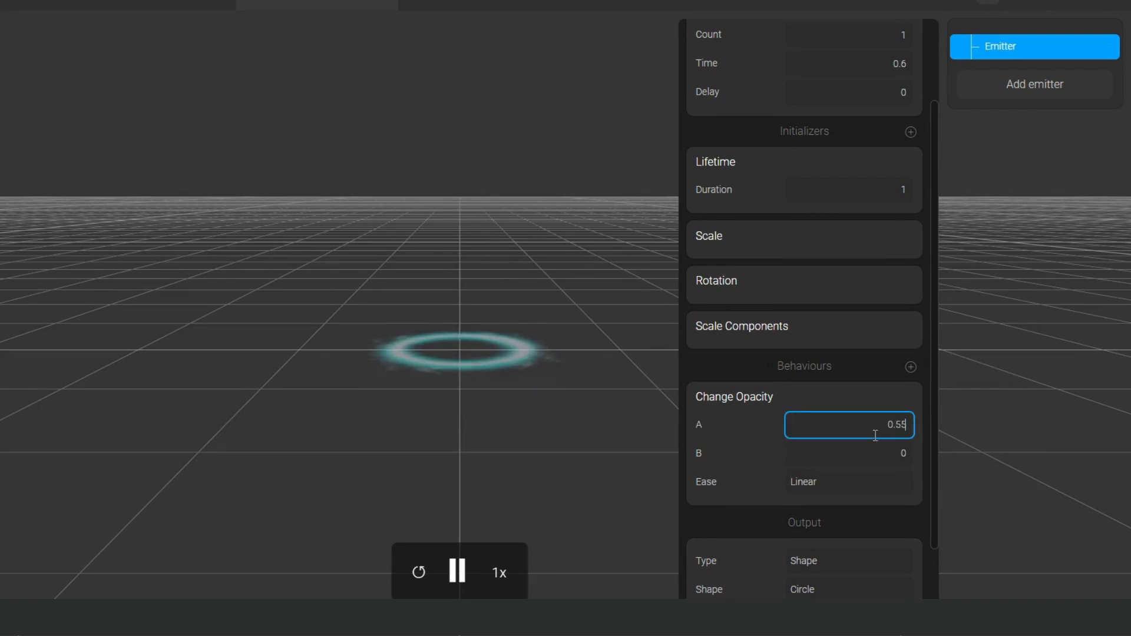
left_click(901, 451)
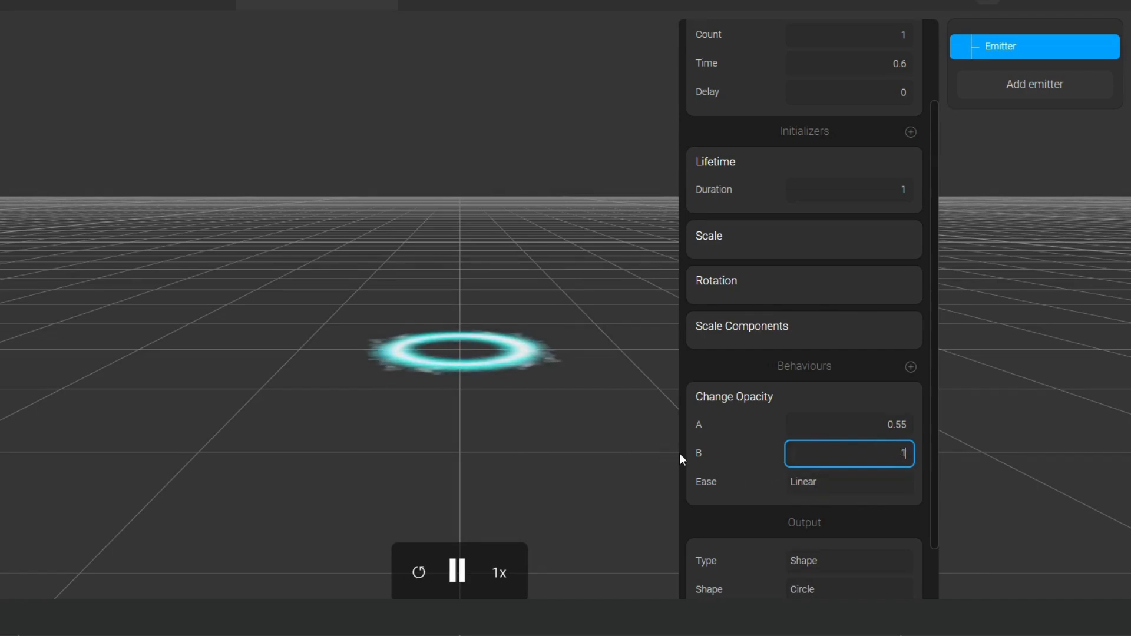
left_click(823, 483)
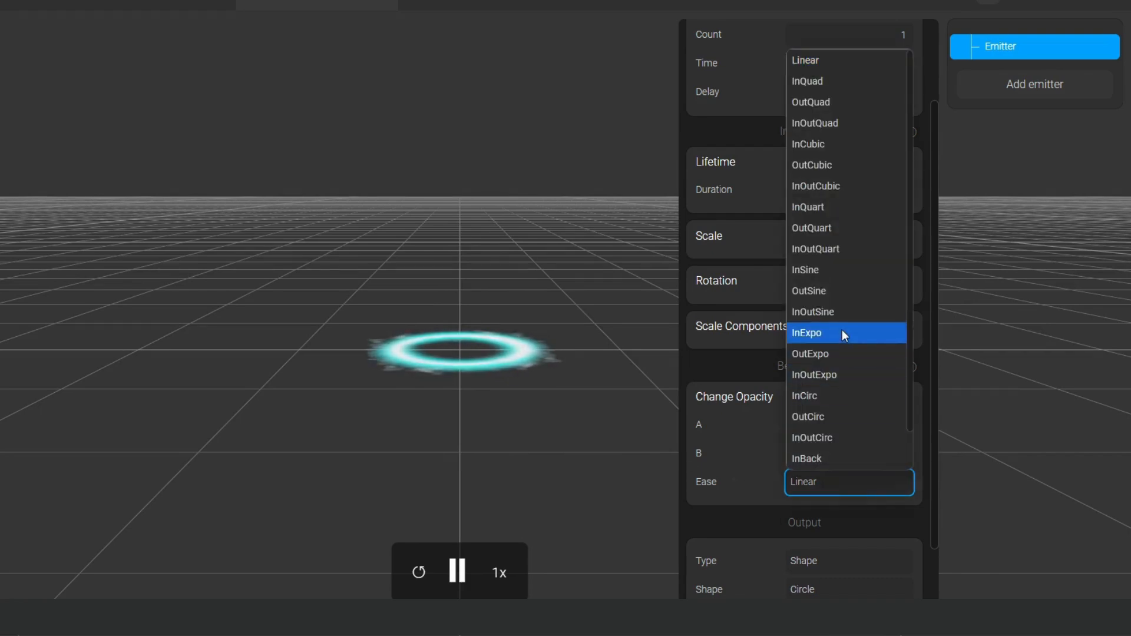
left_click(838, 270)
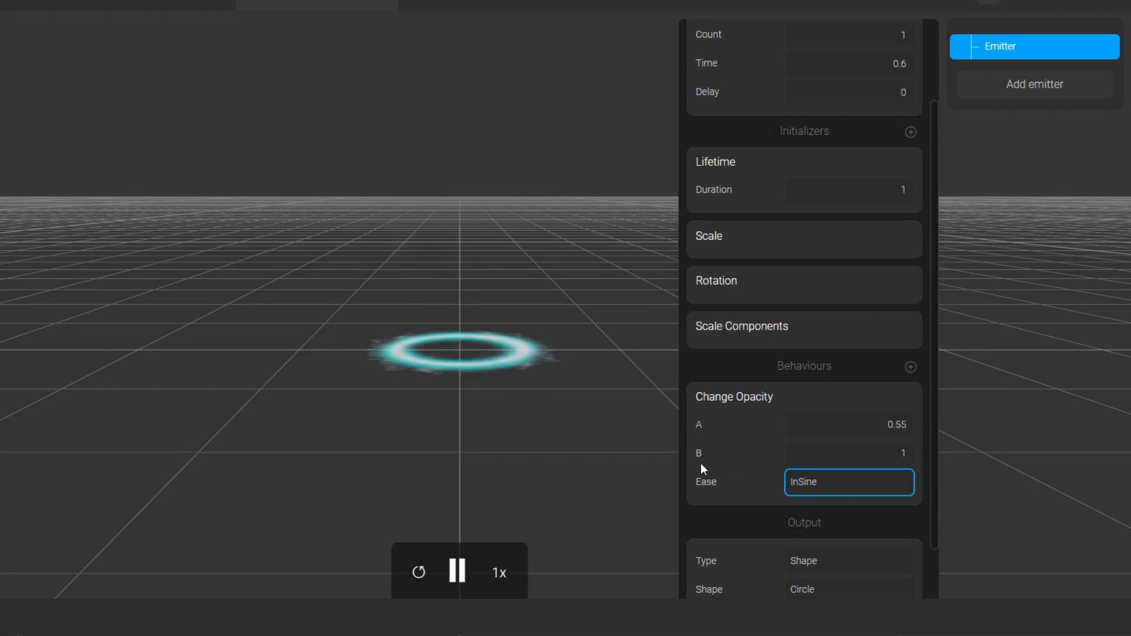
left_click(808, 401)
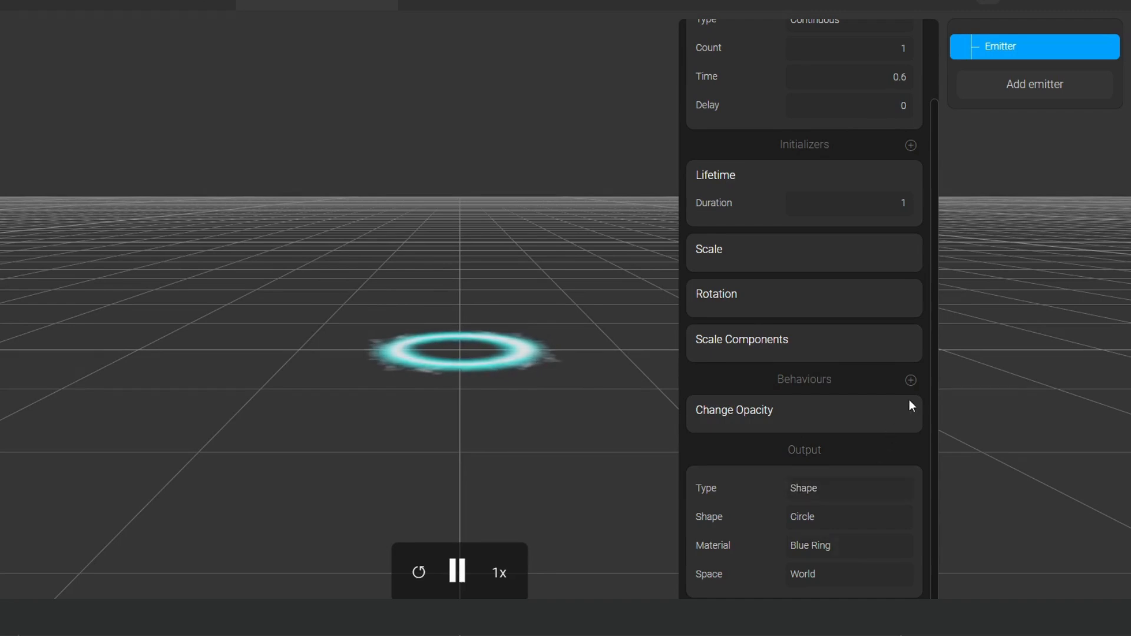
Step: Add a Change Color behaviour with color A #b8f5e9 and color B #16dfdb
left_click(910, 380)
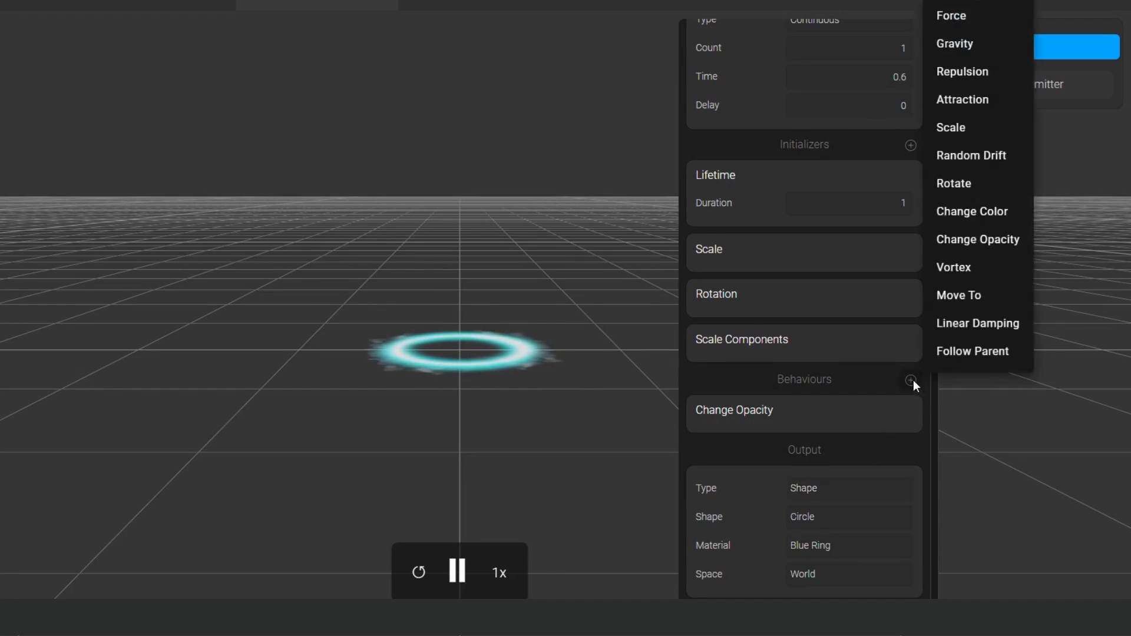
left_click(912, 381)
left_click(912, 381)
left_click(1003, 219)
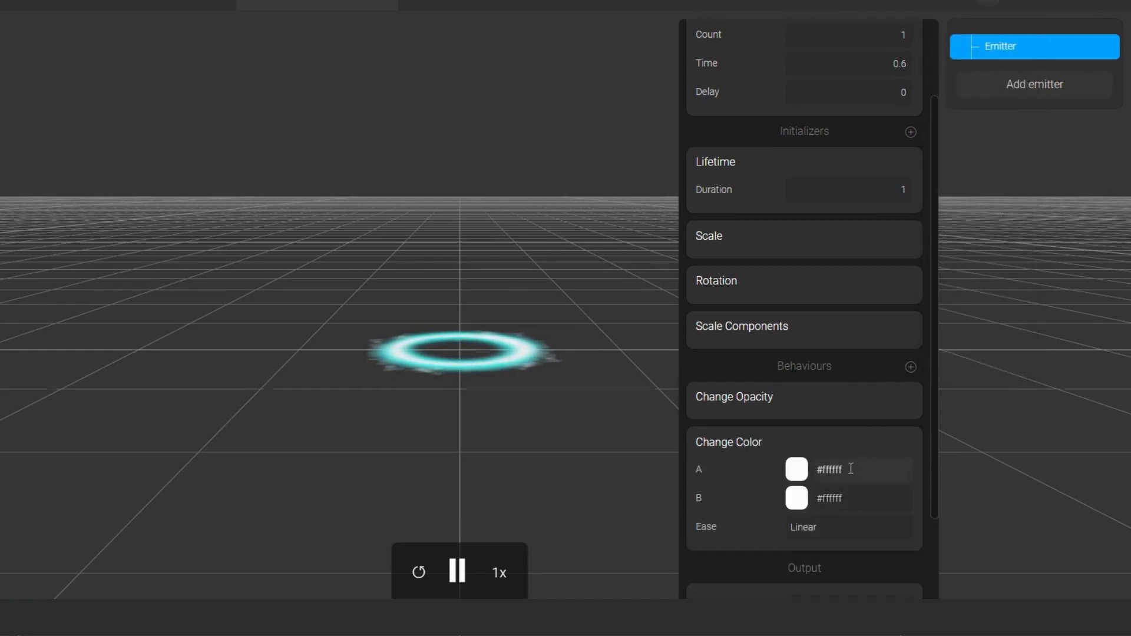
left_click(801, 472)
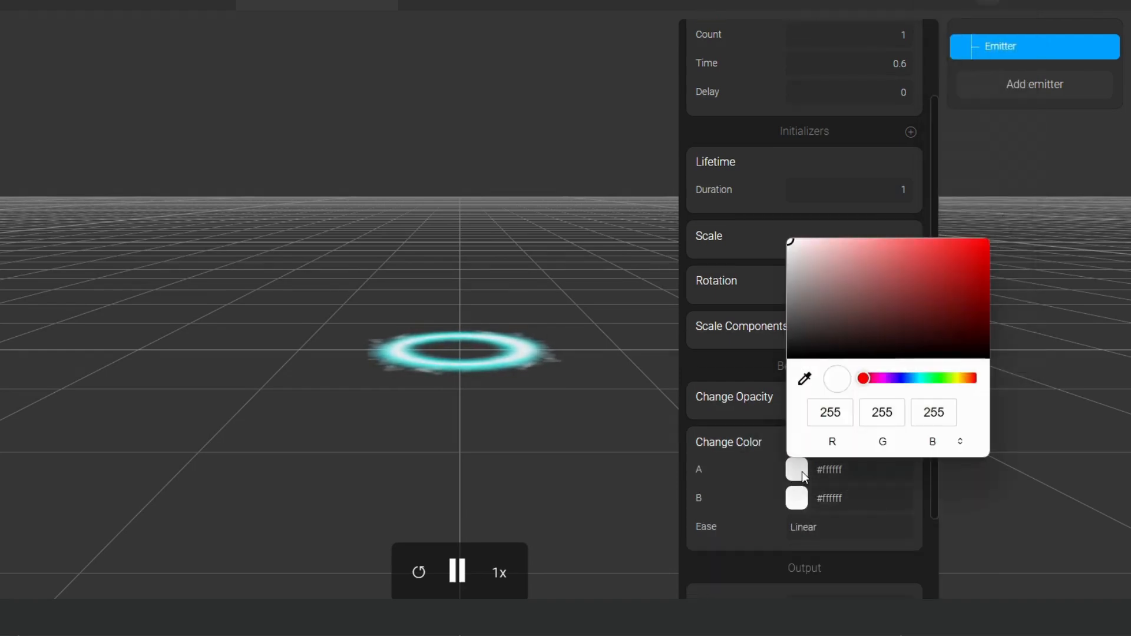
left_click(842, 469)
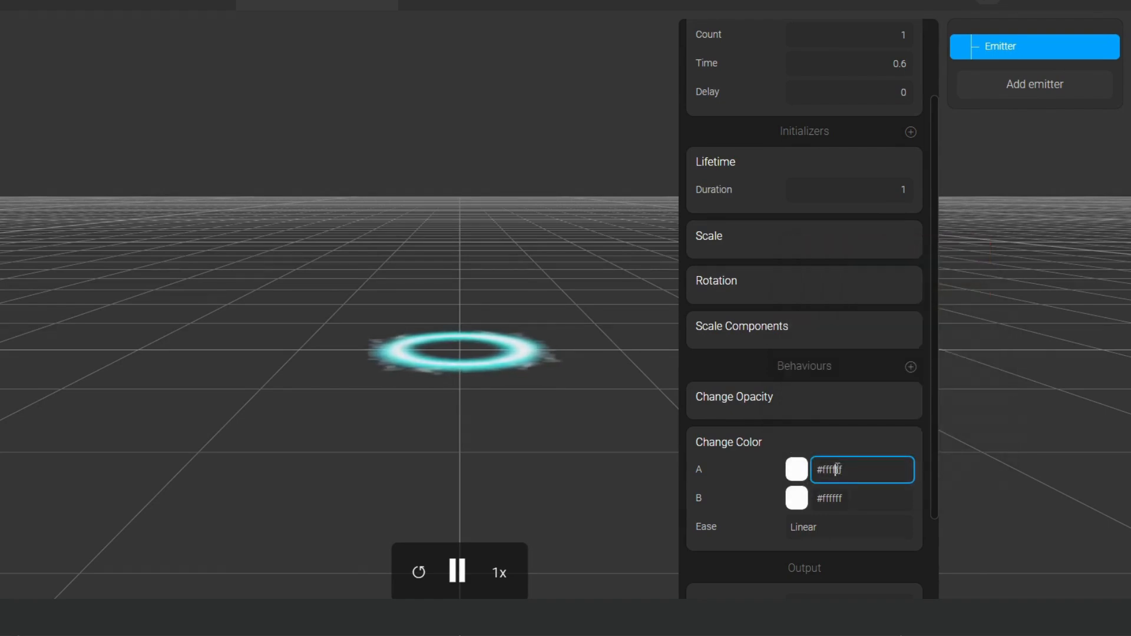
triple_click(836, 469)
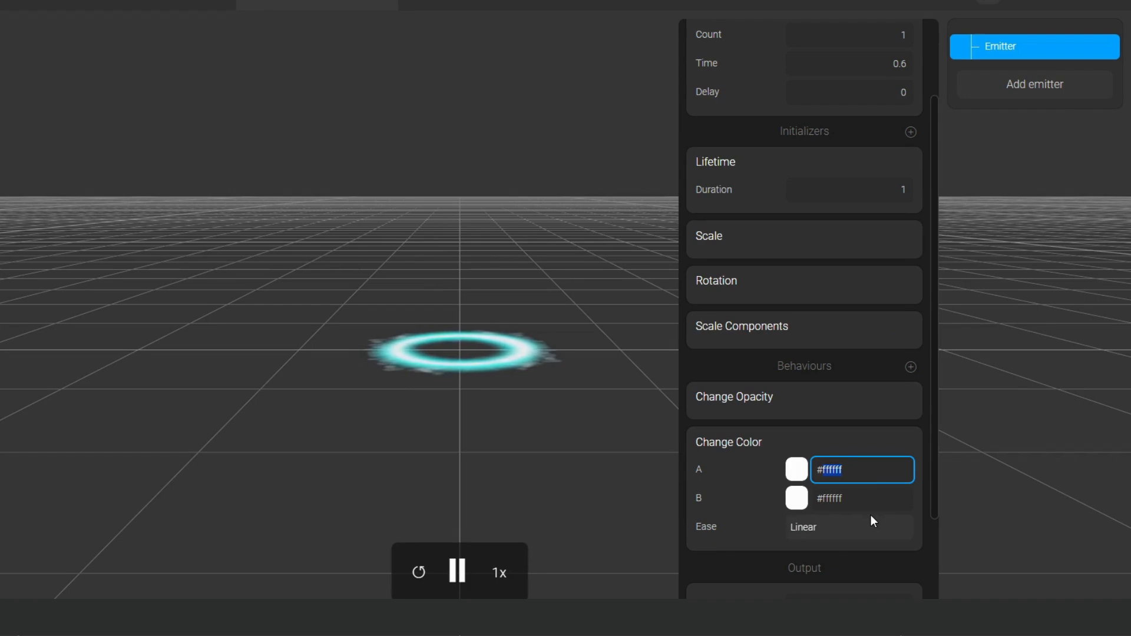
type("b8f5e9")
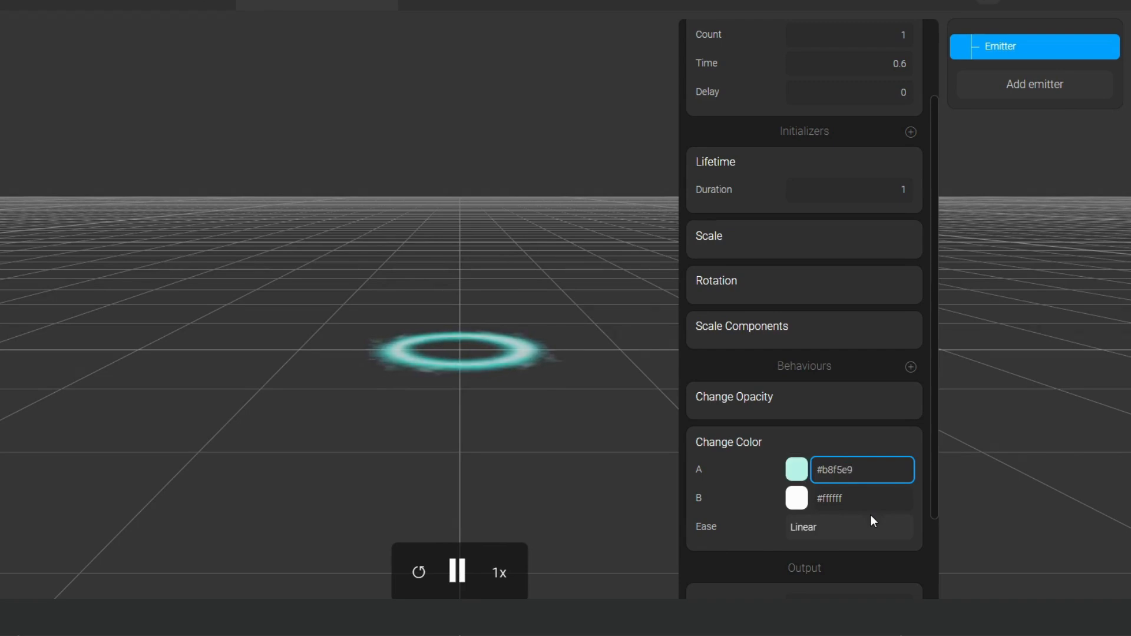
left_click(854, 496)
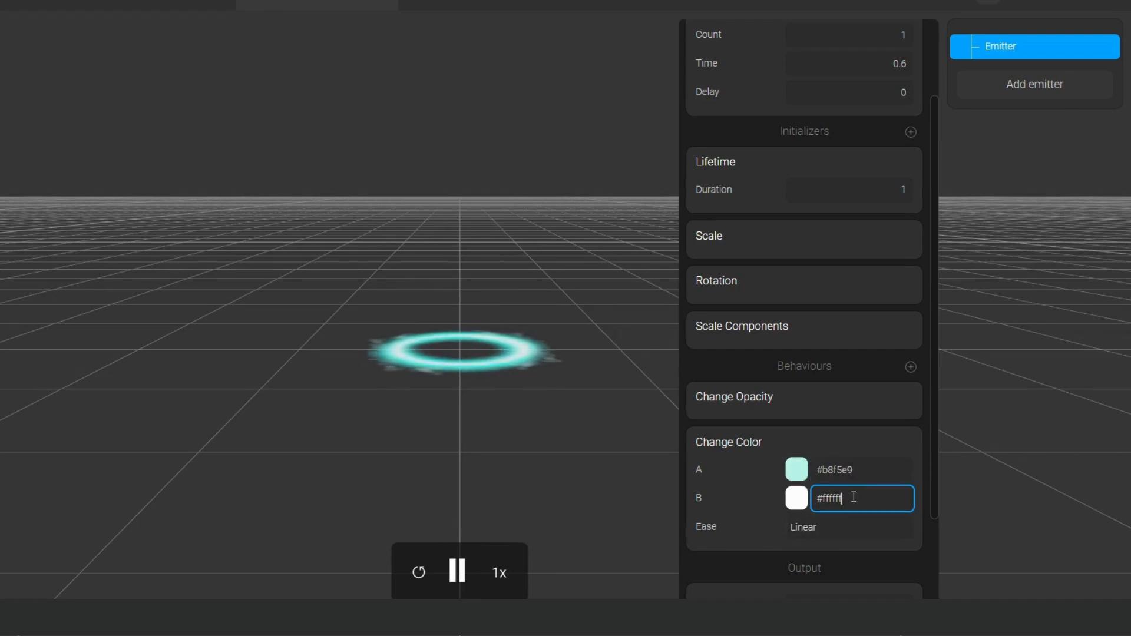
double_click(838, 496)
type("16dfdb")
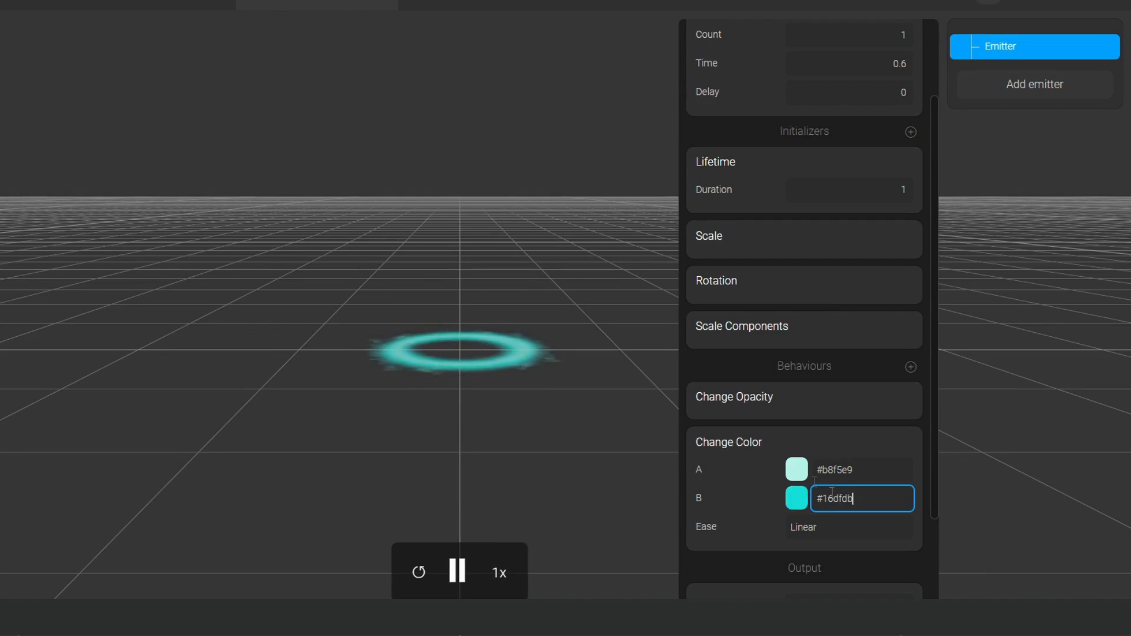
left_click(766, 497)
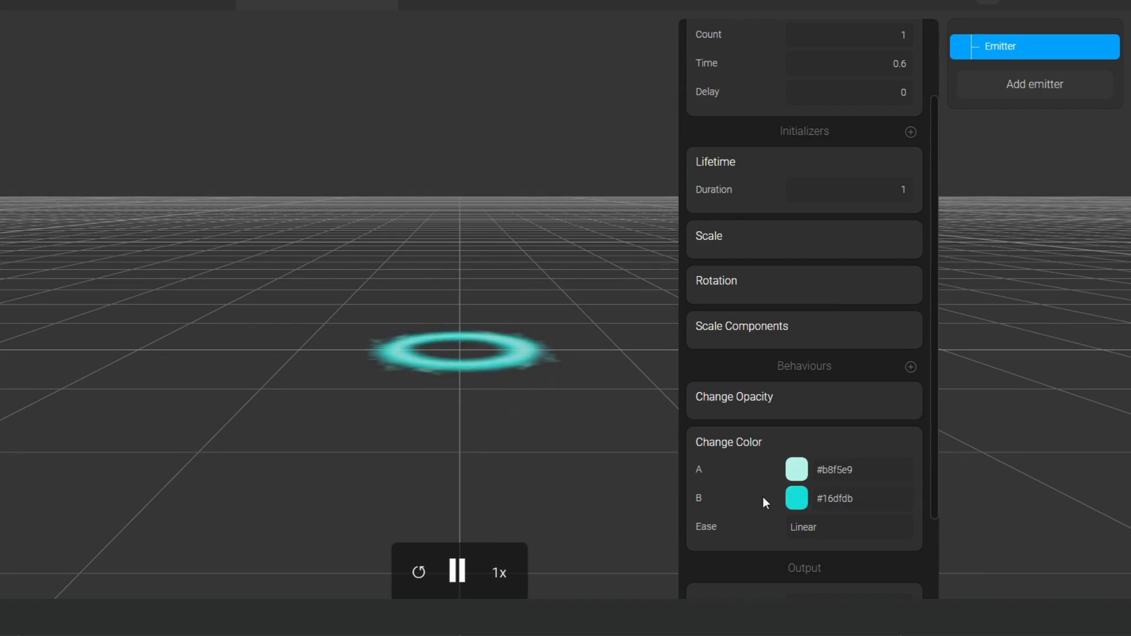
Step: Try the OutSine easing on the Change Color behaviour
left_click(822, 527)
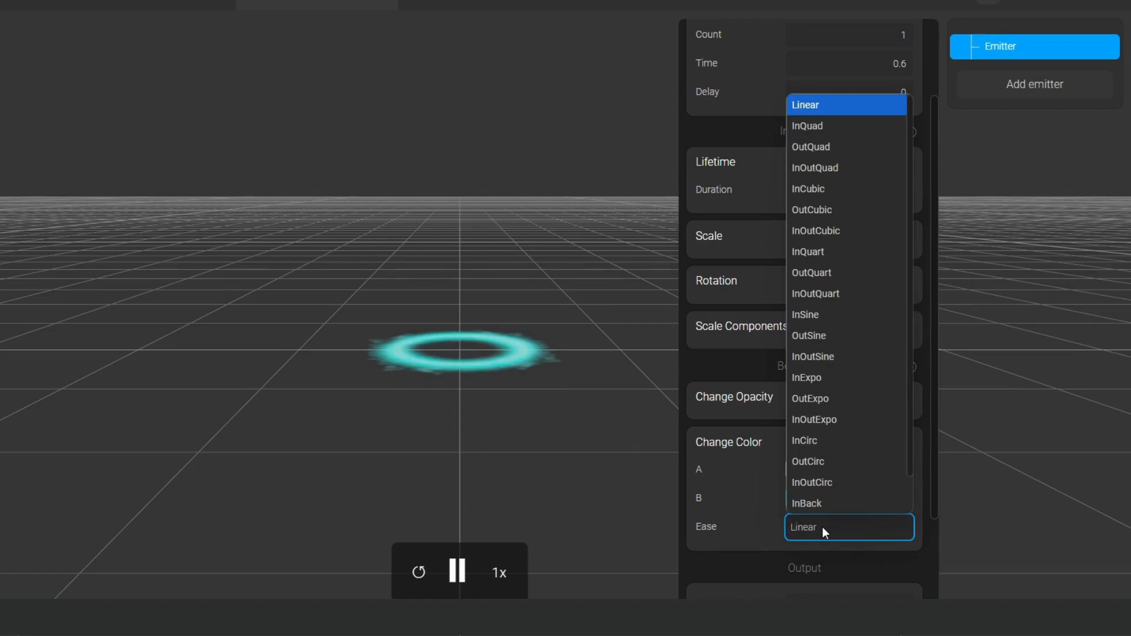
scroll(850, 380, "down", 1)
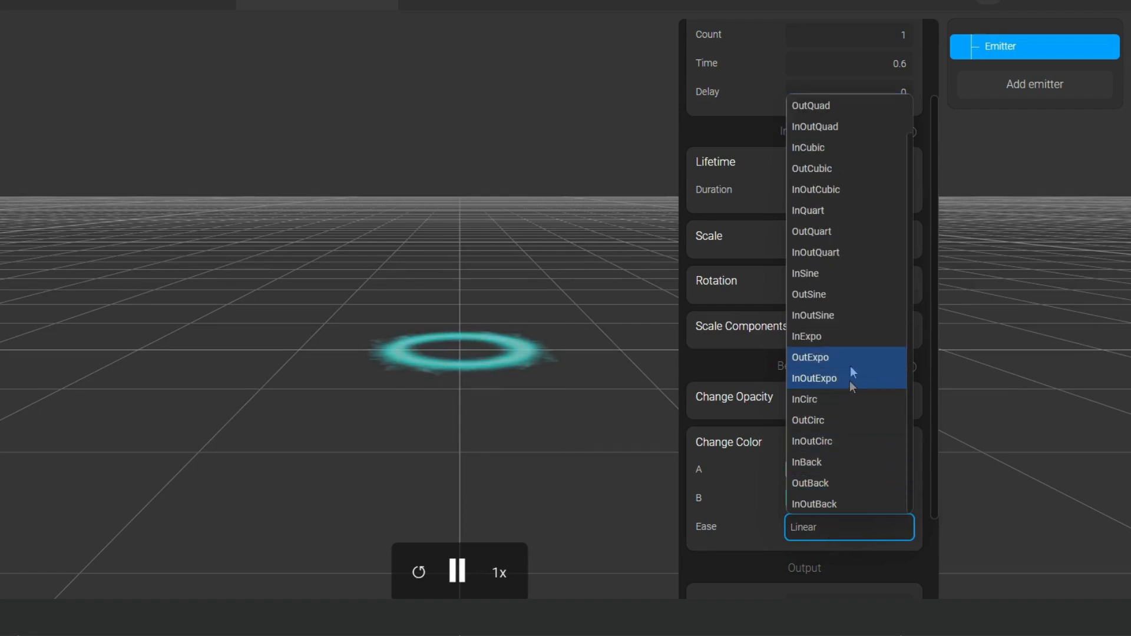
left_click(849, 300)
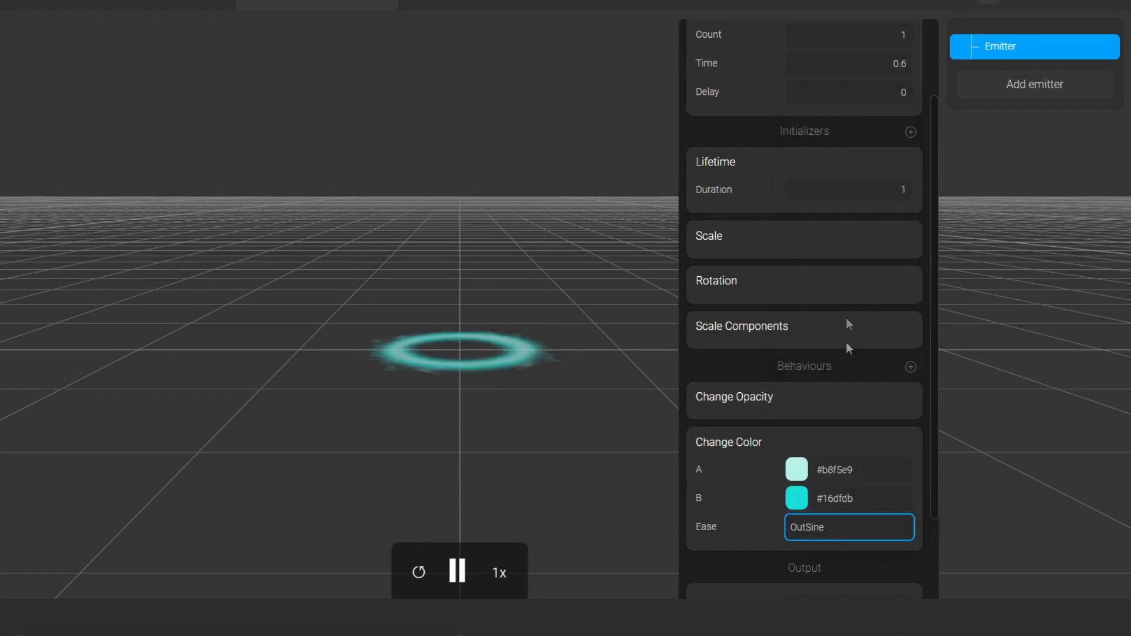
Step: Set the Change Color behaviour's easing to OutQuad
left_click(832, 528)
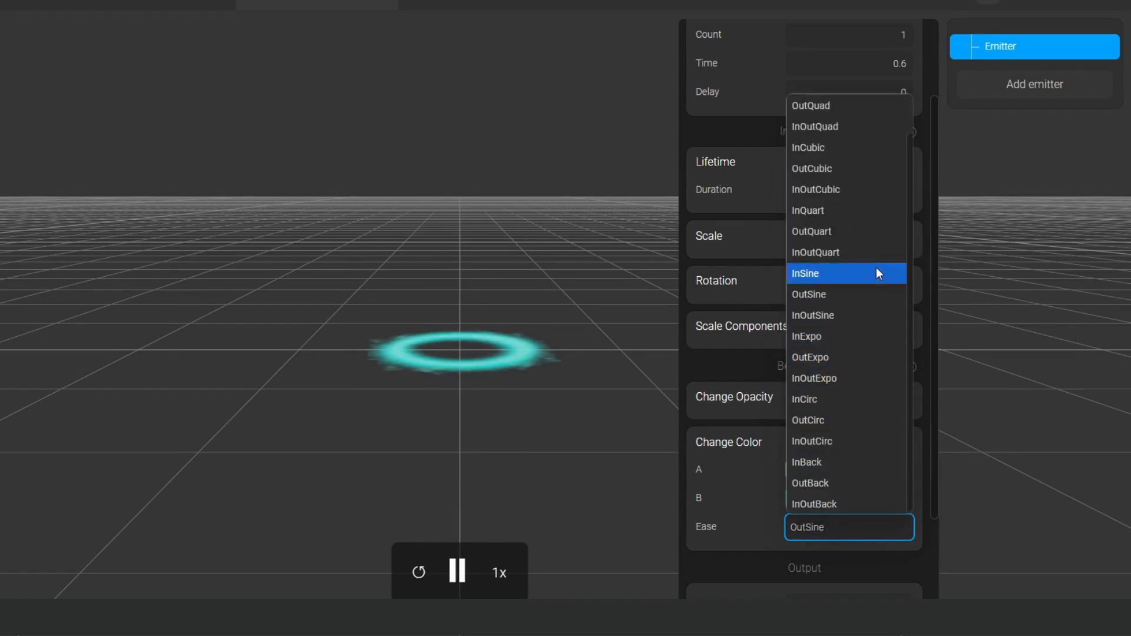
scroll(859, 296, "up", 1)
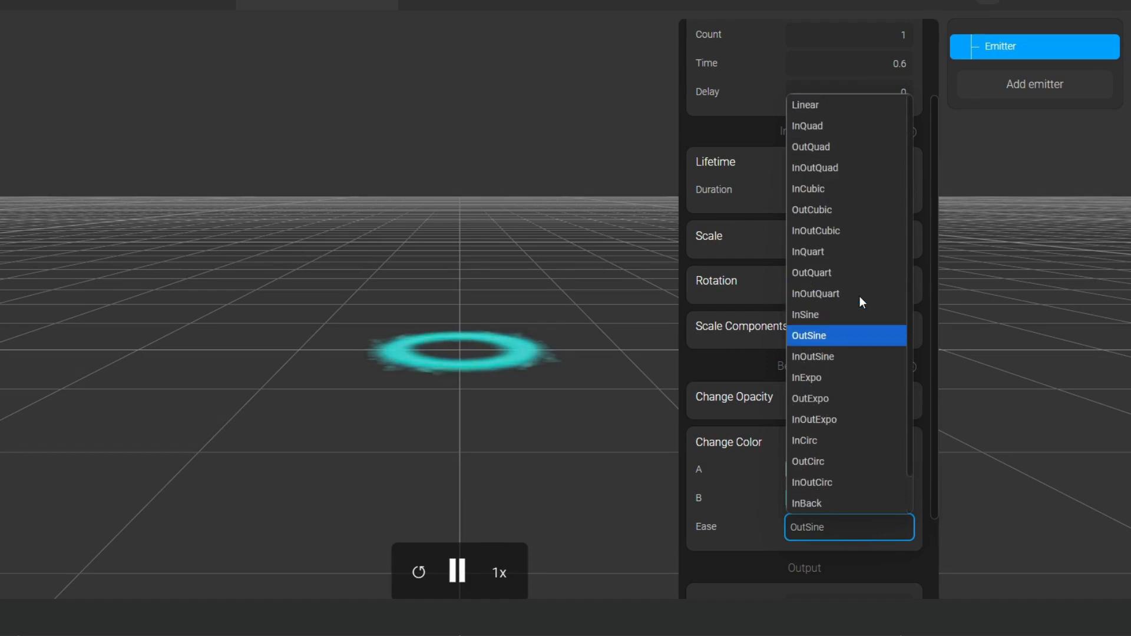
left_click(835, 148)
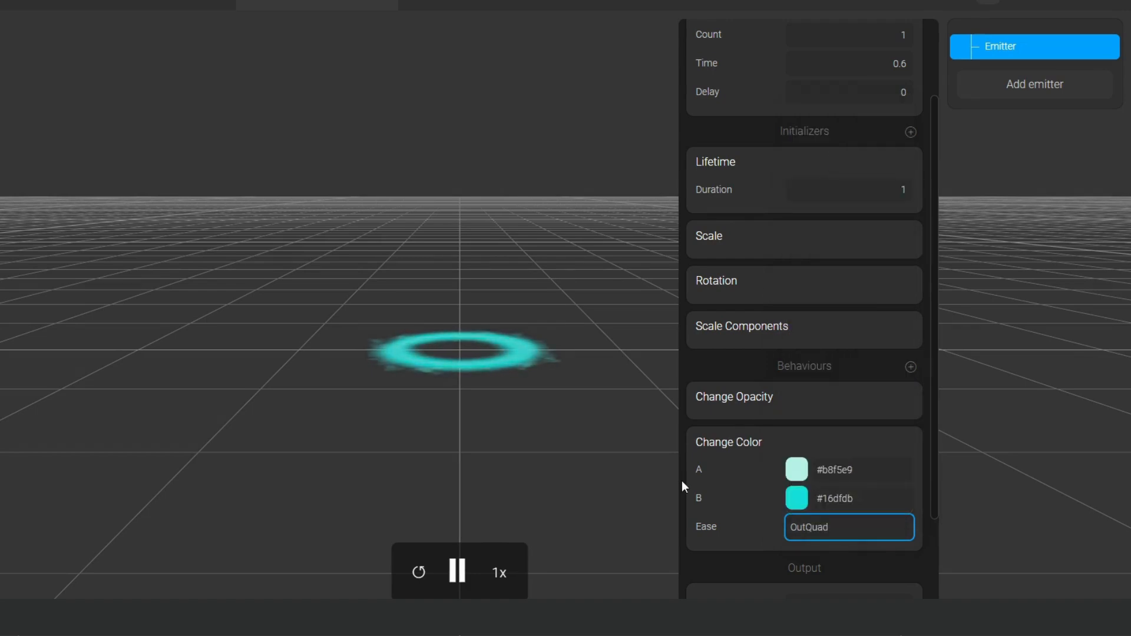
left_click(750, 472)
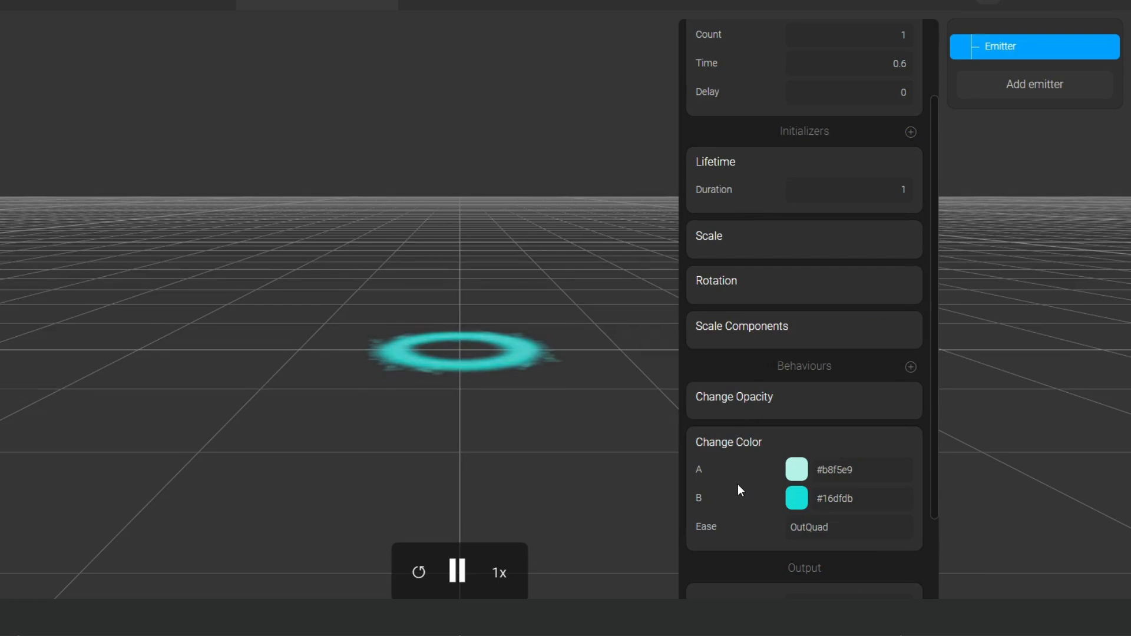
left_click_drag(545, 384, 545, 536)
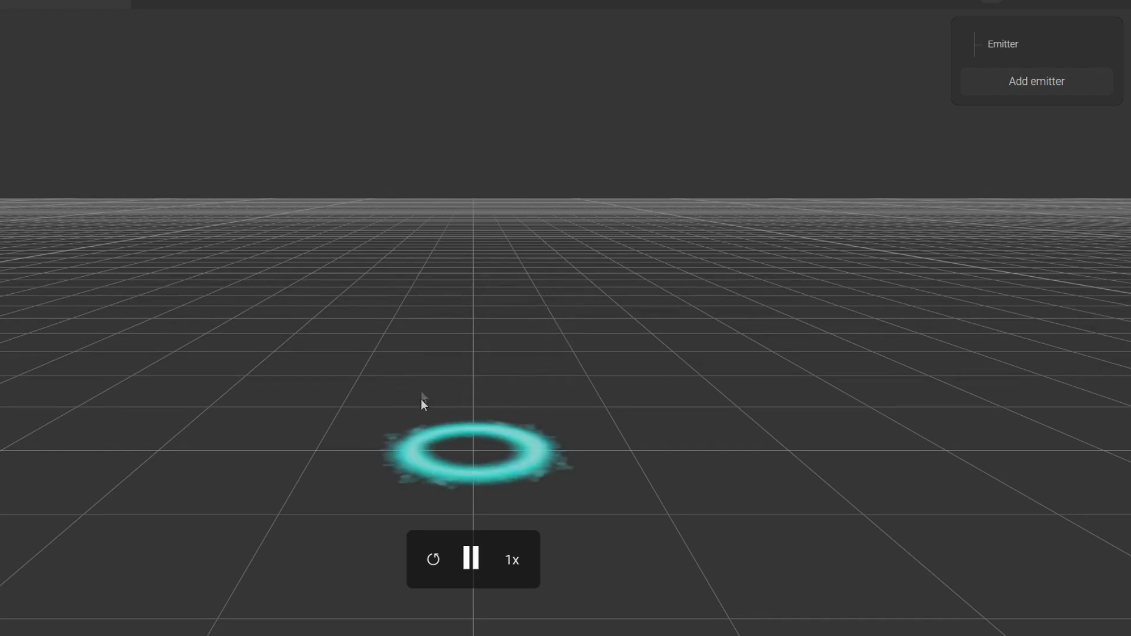
Step: Add a second emitter to the effect and set its continuous spawn count to 3
left_click(1030, 87)
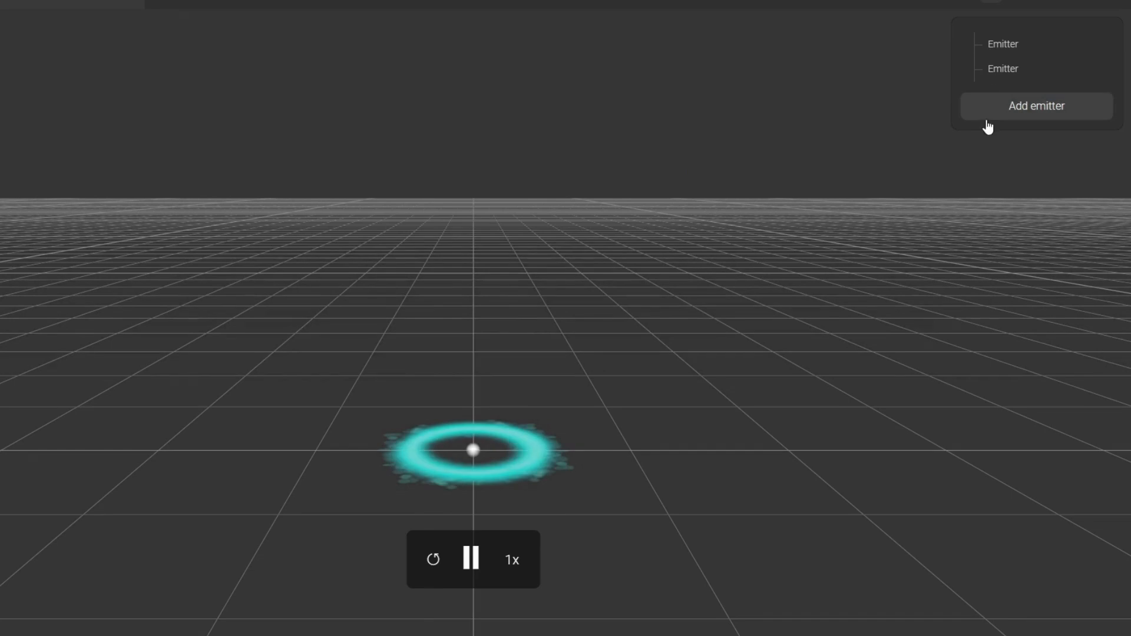
left_click(995, 76)
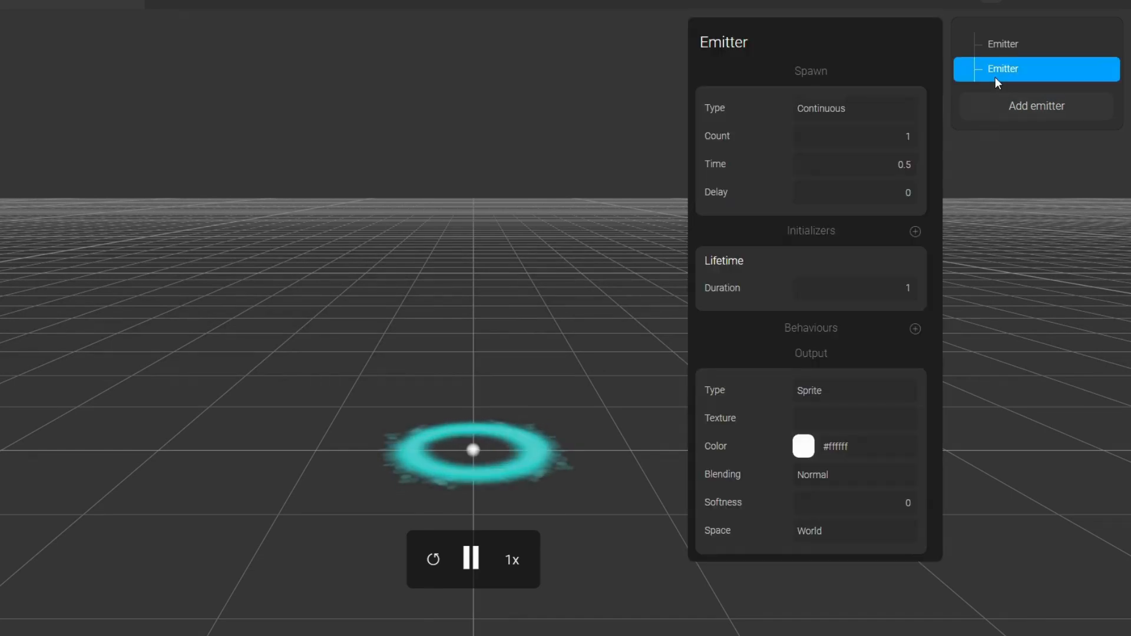
left_click(909, 136)
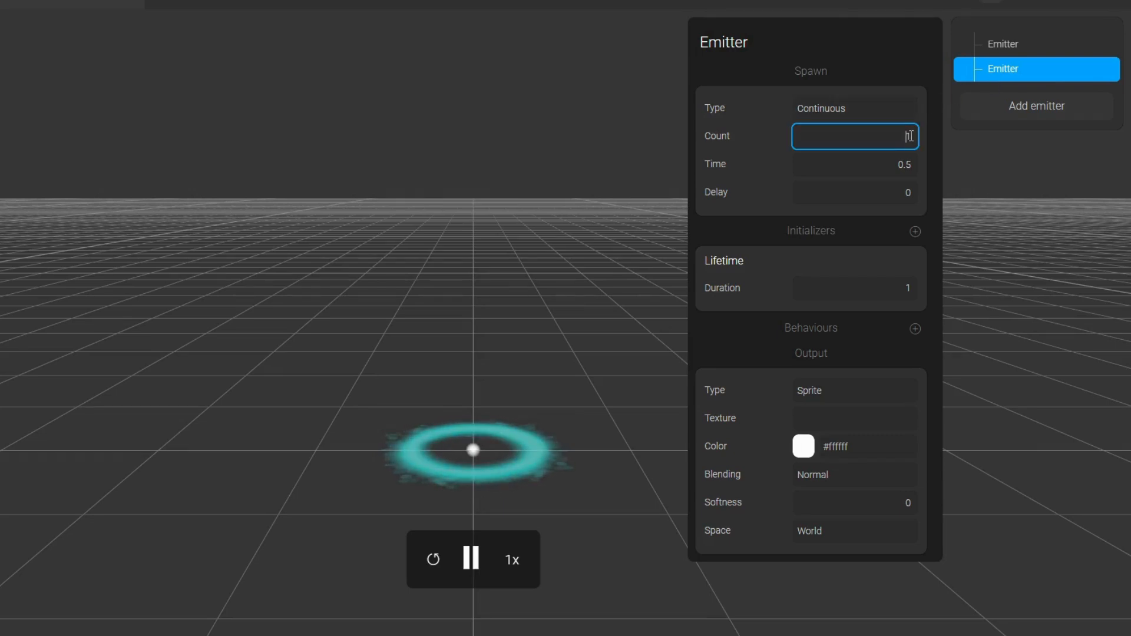
type("1")
key("Up")
key("Up")
key("Down")
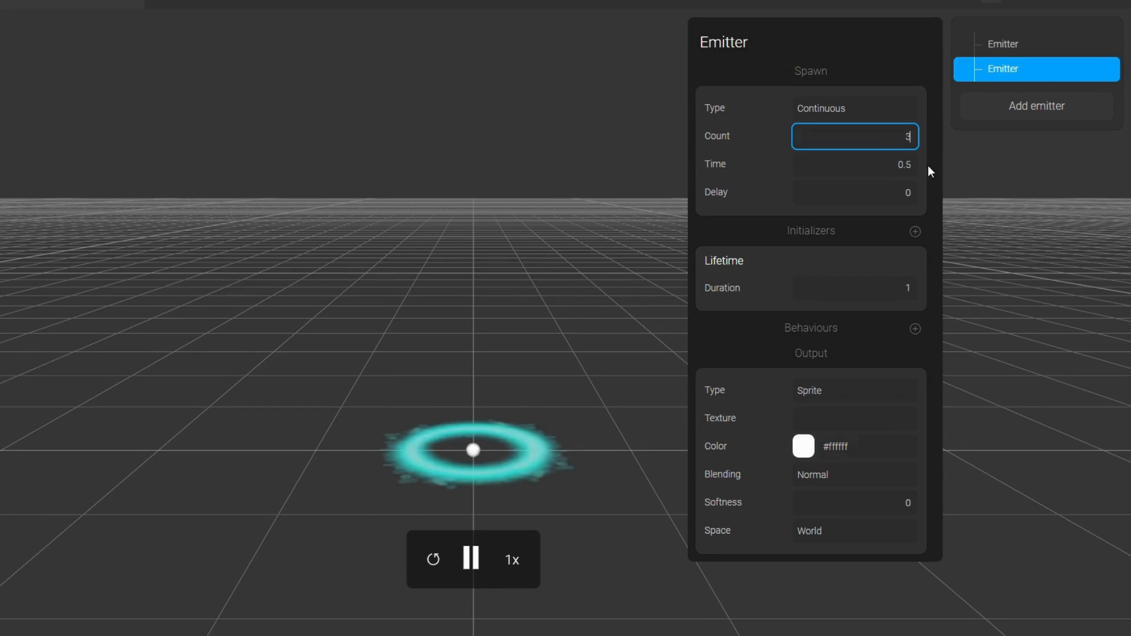
Step: Add a Position Point initializer to the new emitter with a y position of 1.5
left_click(916, 231)
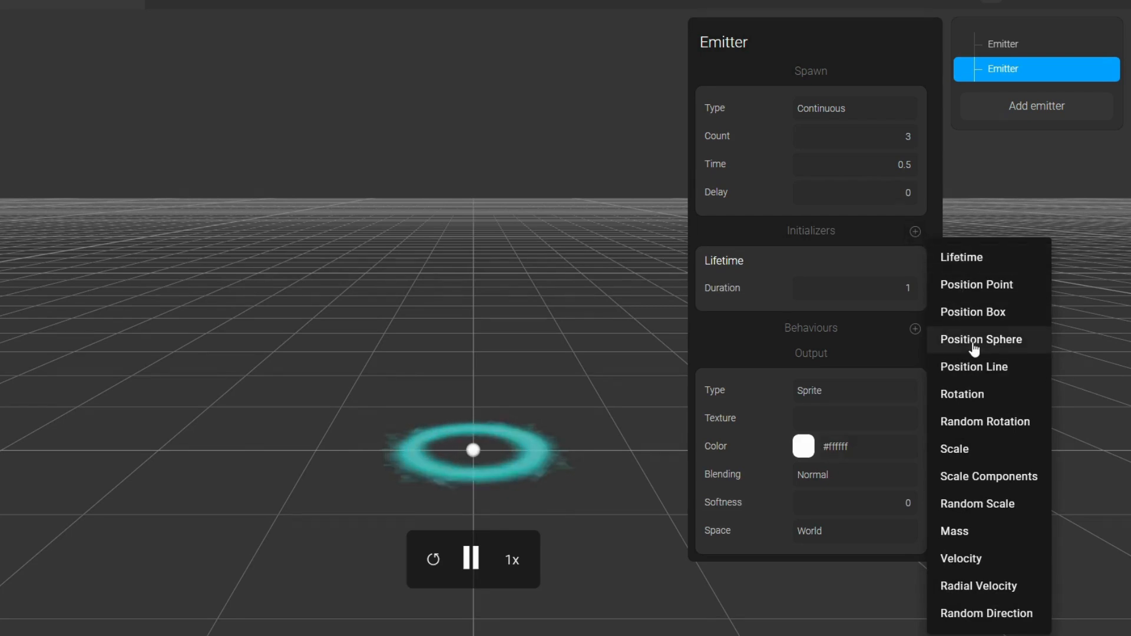
left_click(968, 292)
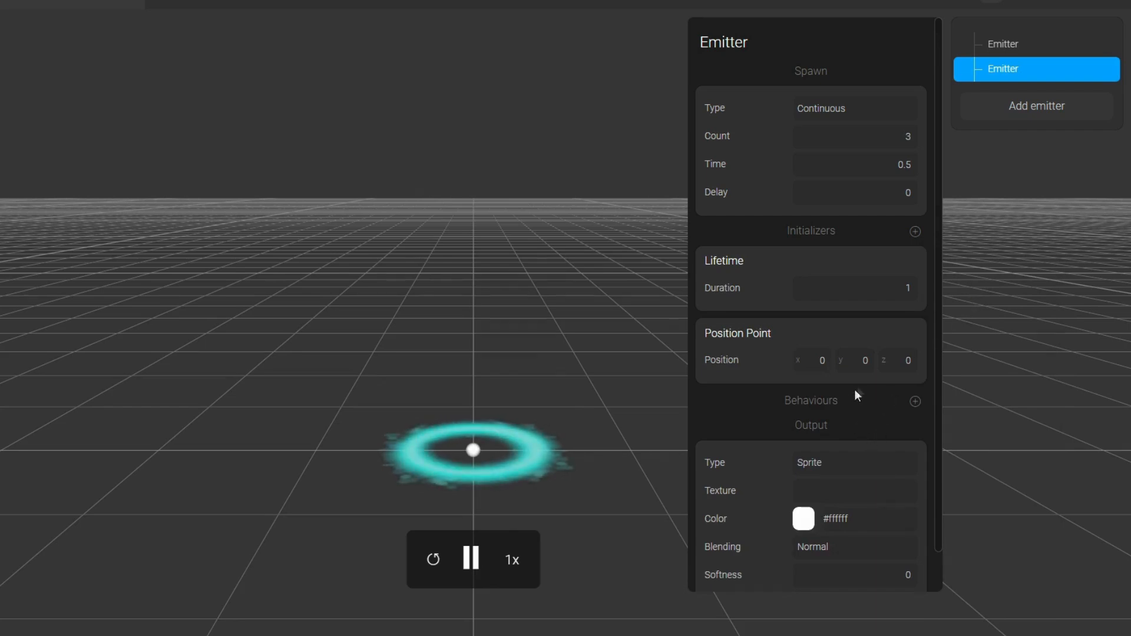
left_click(864, 362)
Step: Add a Velocity initializer with a y velocity of 3.6, and collapse its section
left_click(917, 233)
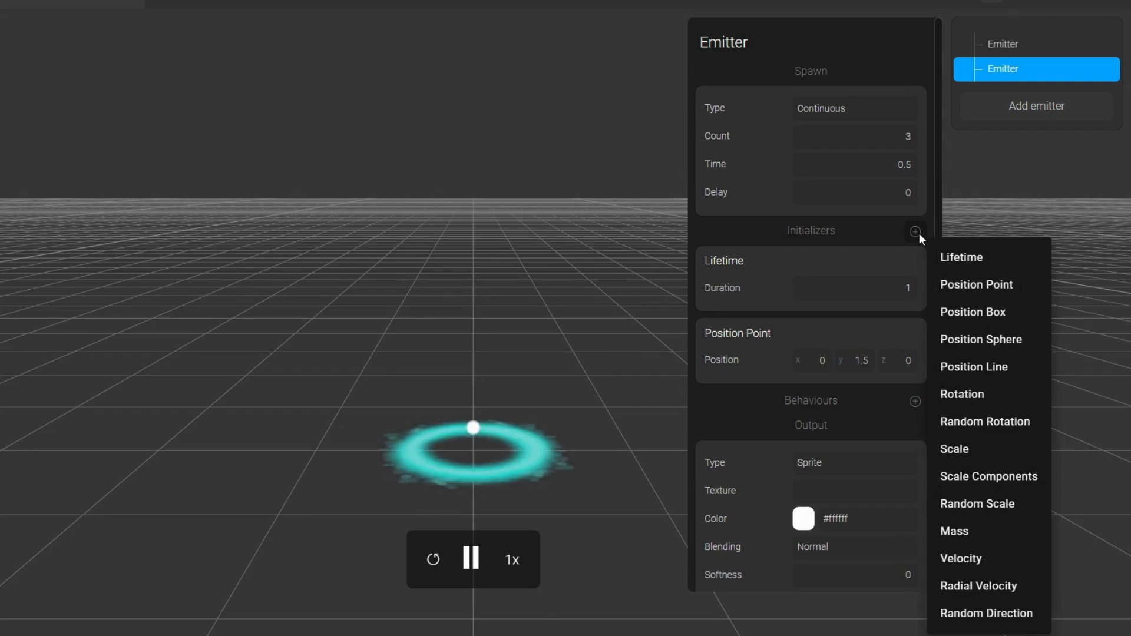
left_click(972, 558)
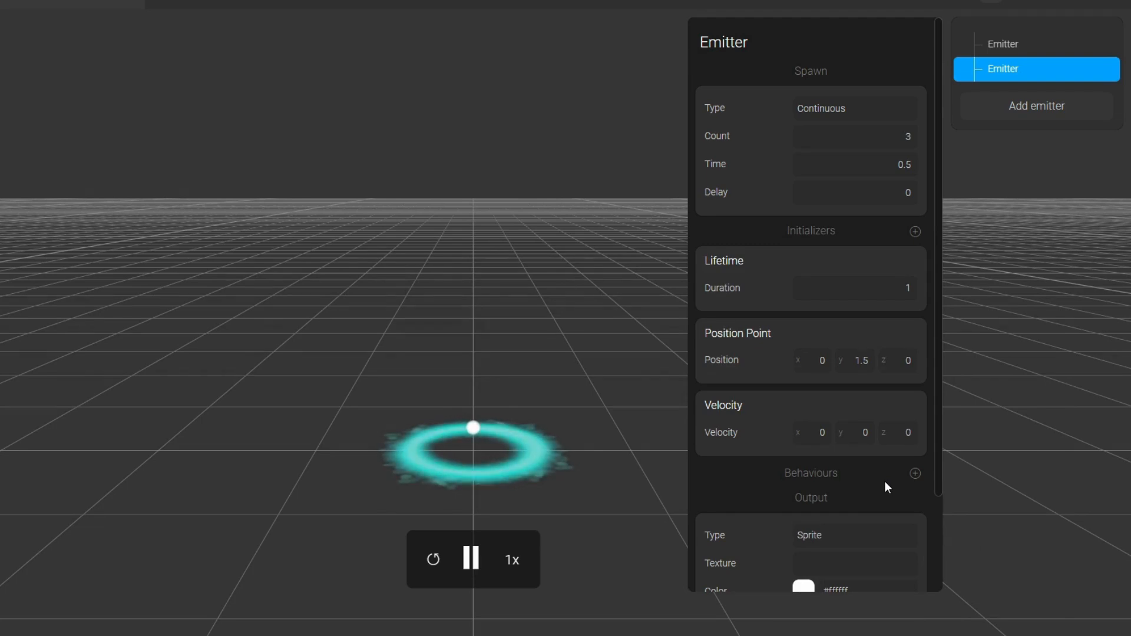
left_click(864, 433)
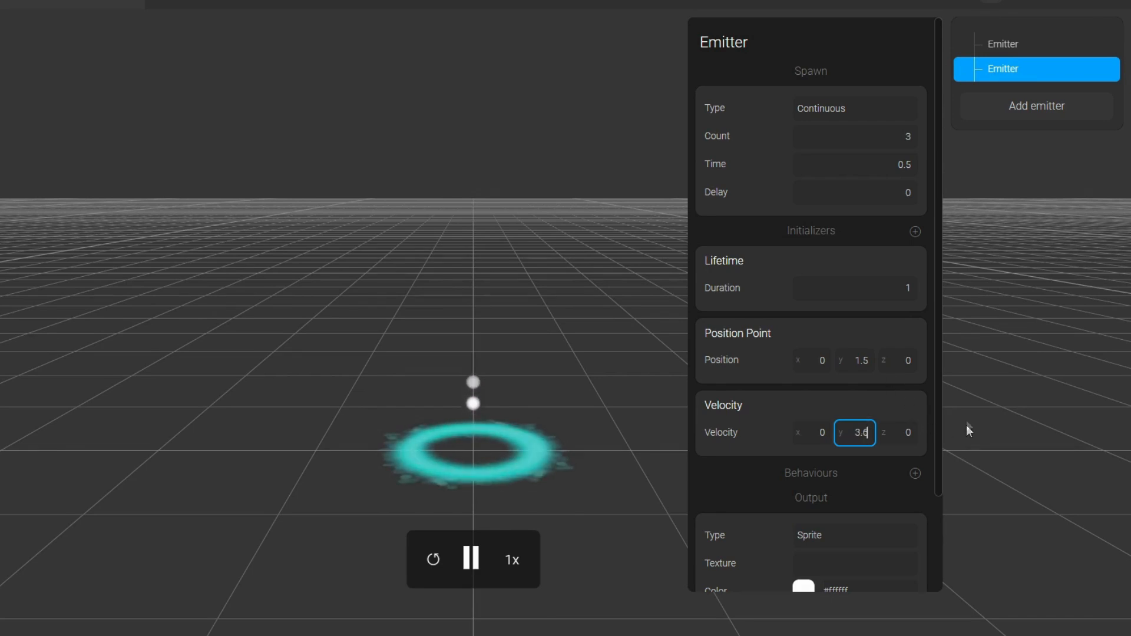
left_click(915, 401)
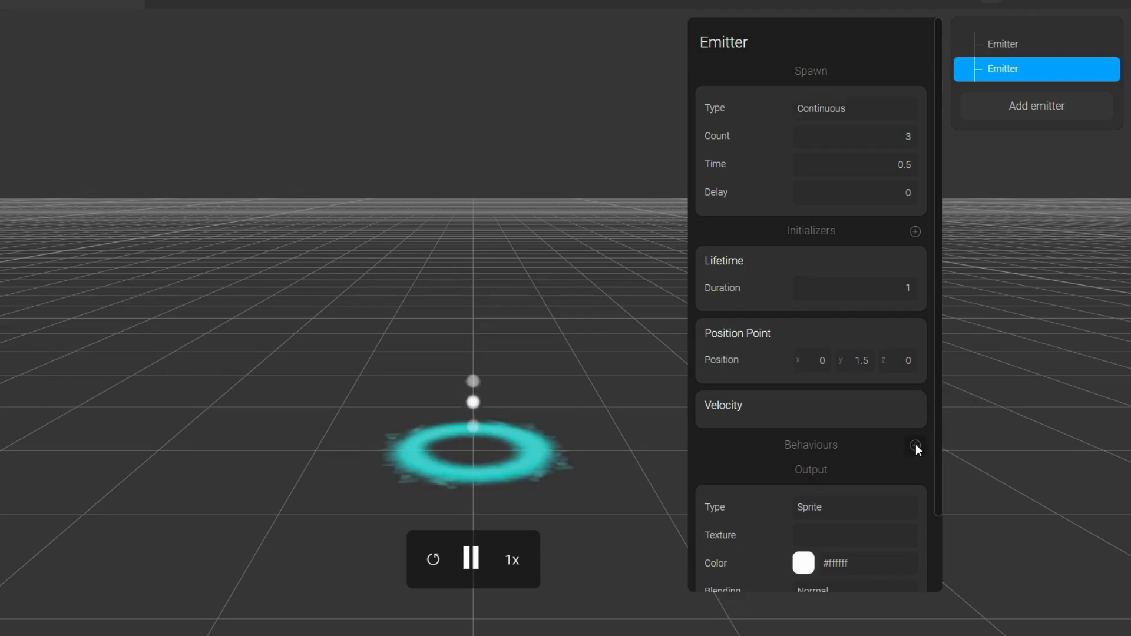
Step: Add a Random Drift behaviour with drift x 1.2 and y 2.3
scroll(893, 393, "down", 2)
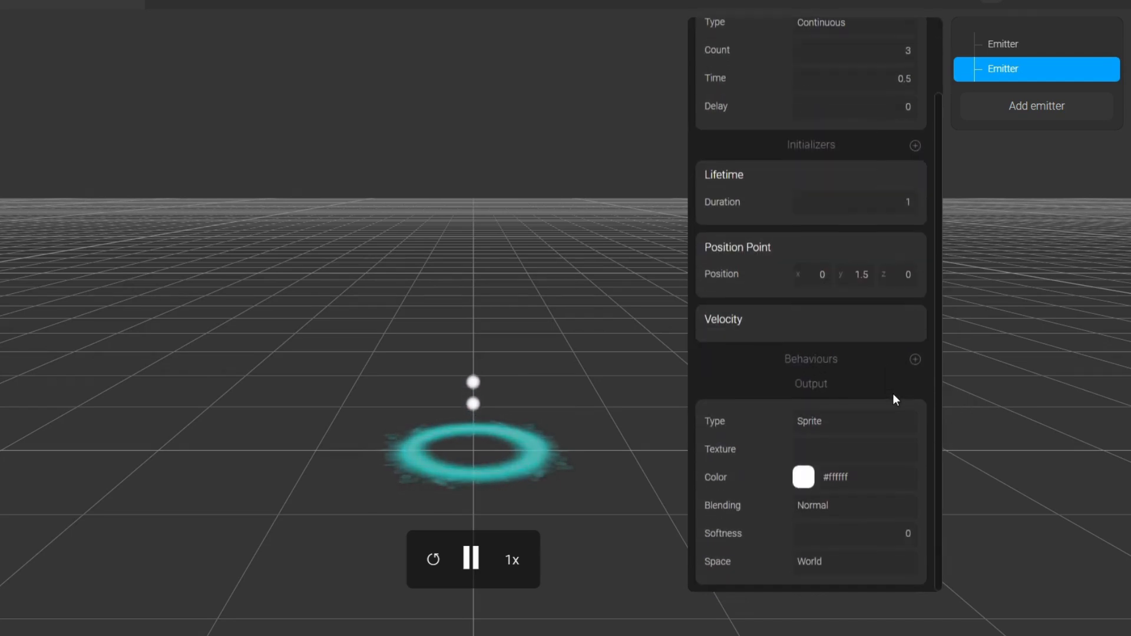
left_click(915, 359)
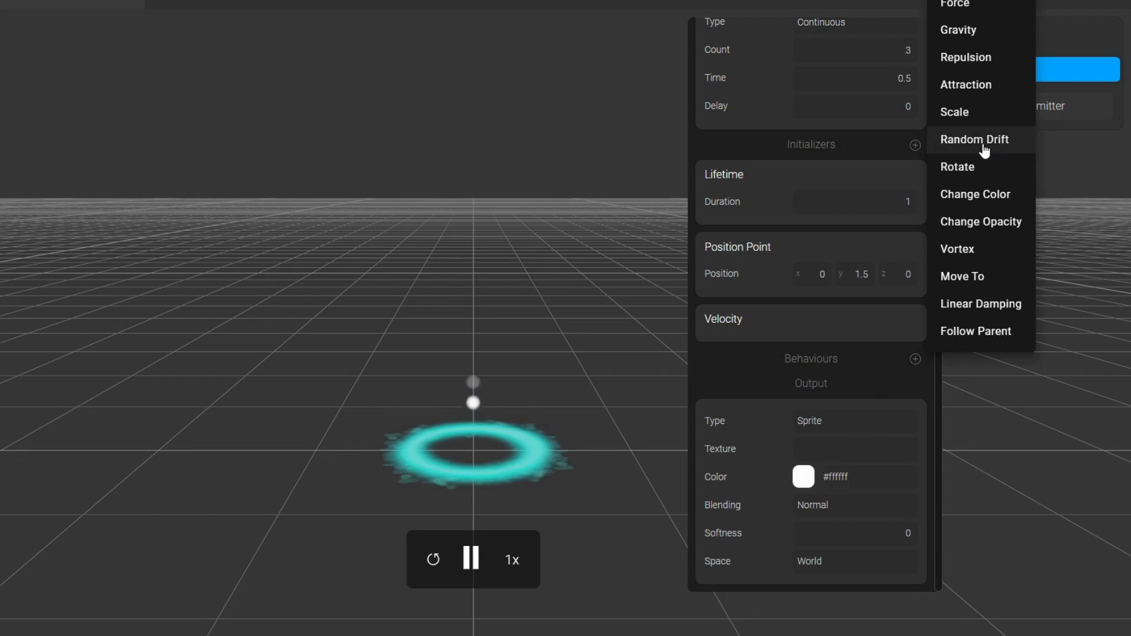
left_click(980, 144)
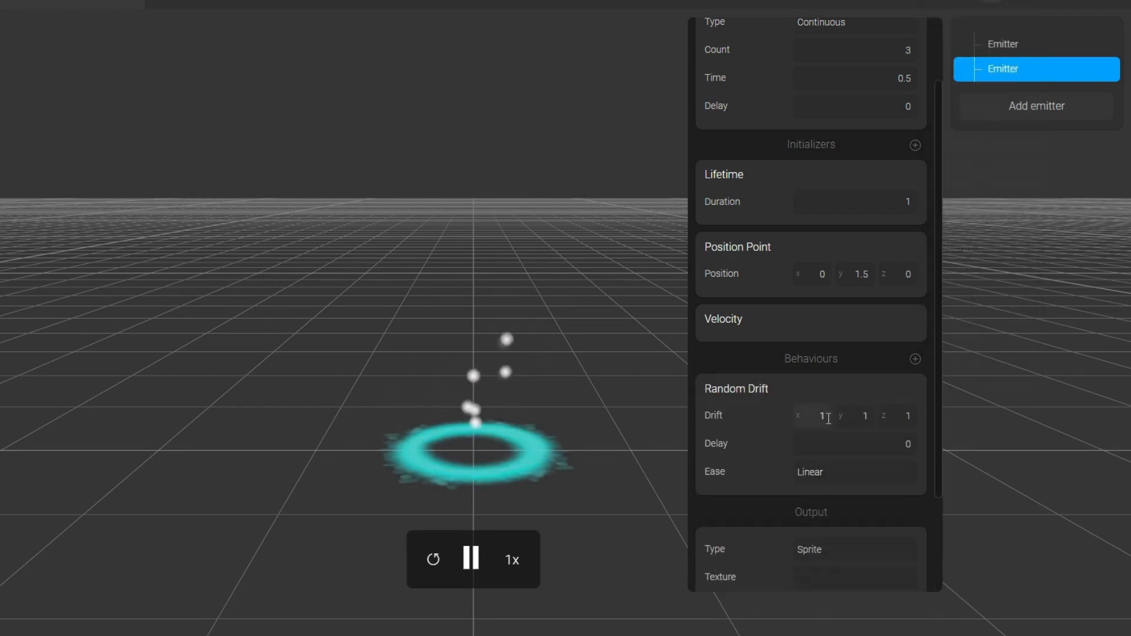
left_click(824, 416)
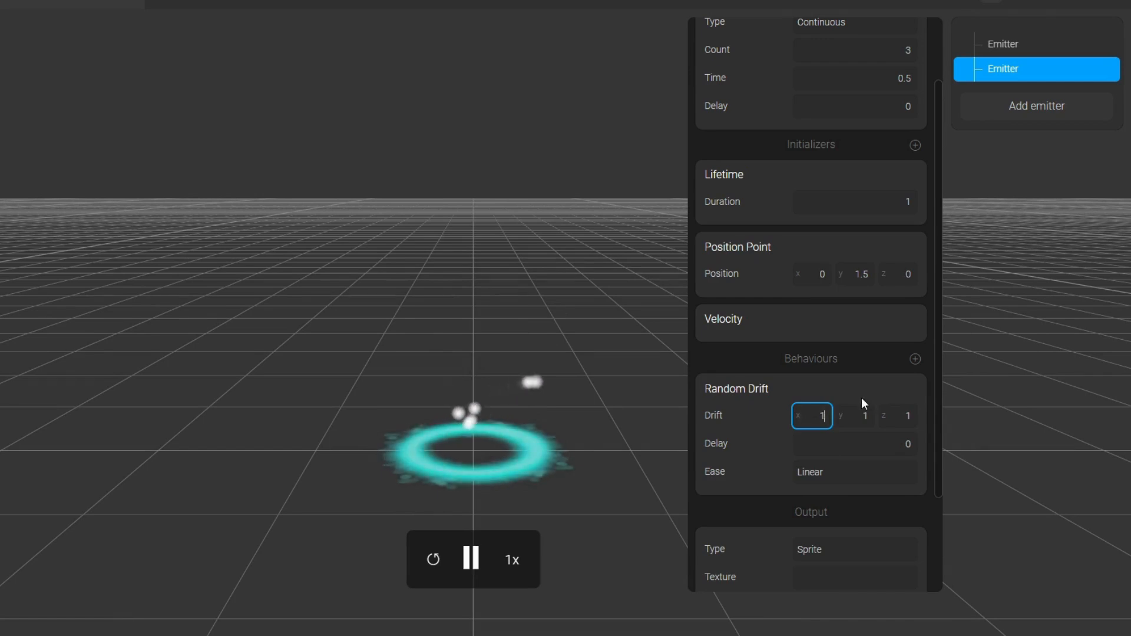
type(".2")
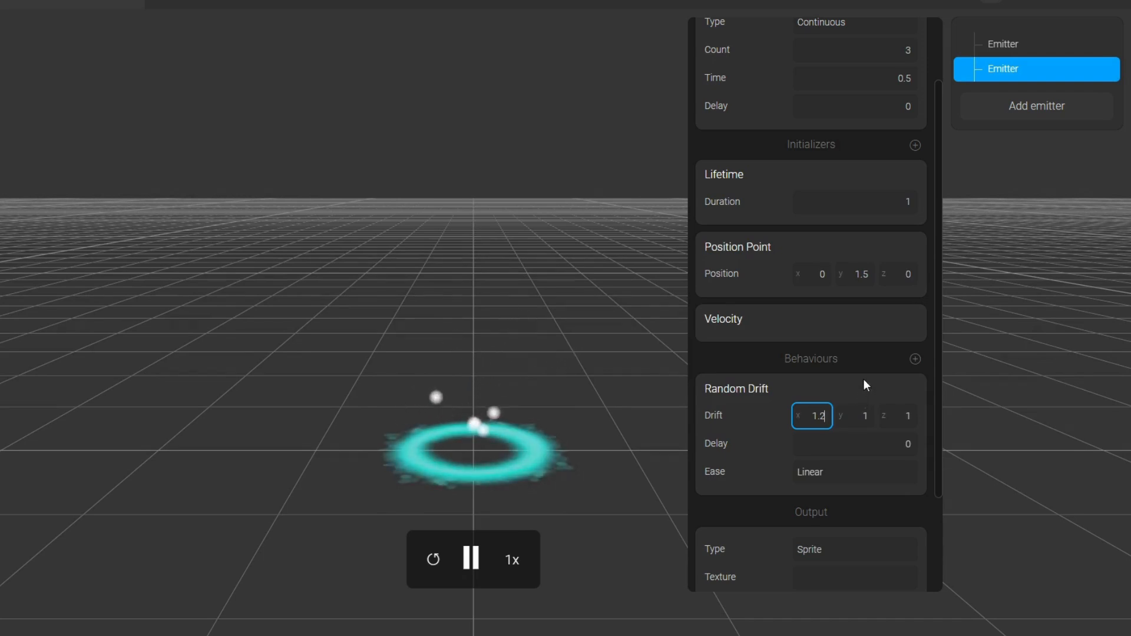
left_click(871, 416)
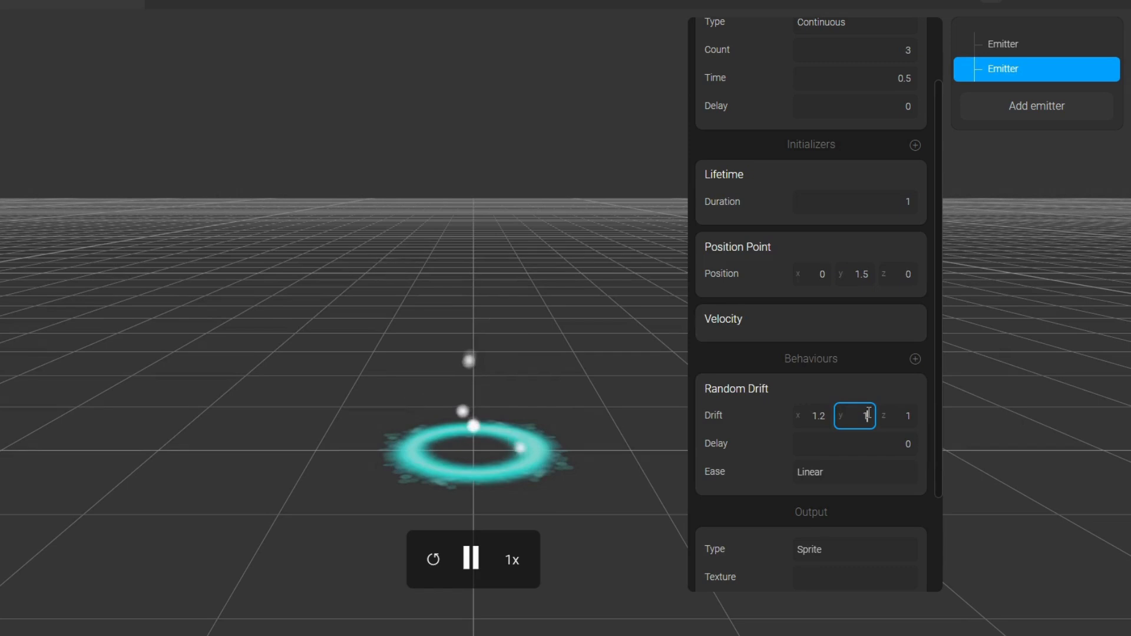
double_click(865, 415)
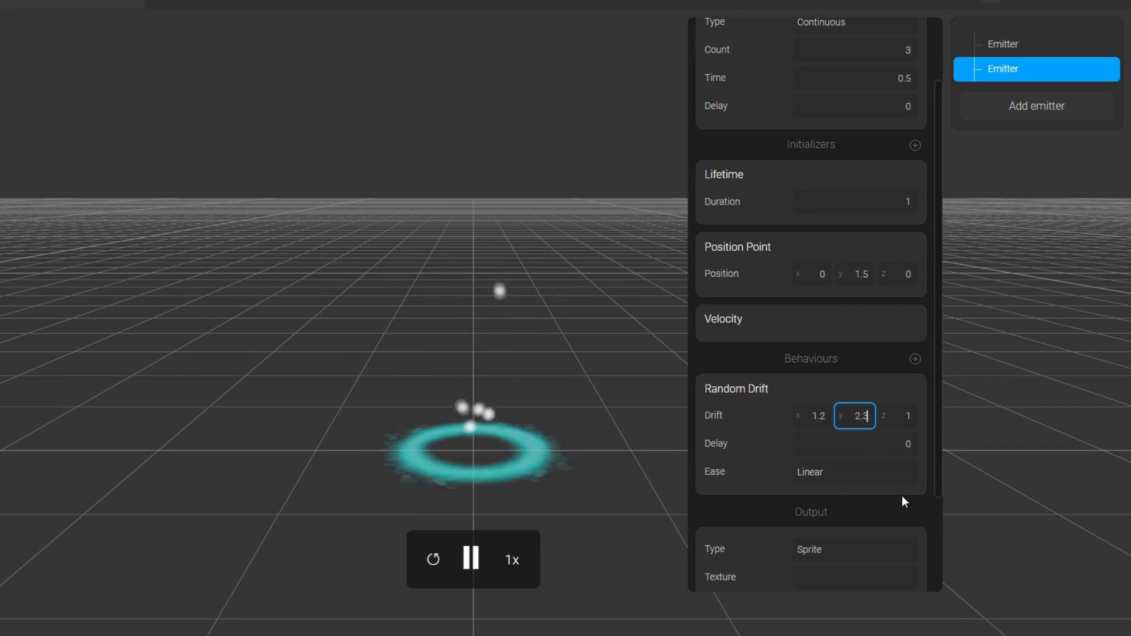
Step: Try the InOutQuart and InCubic easings on the Random Drift behaviour
left_click(859, 478)
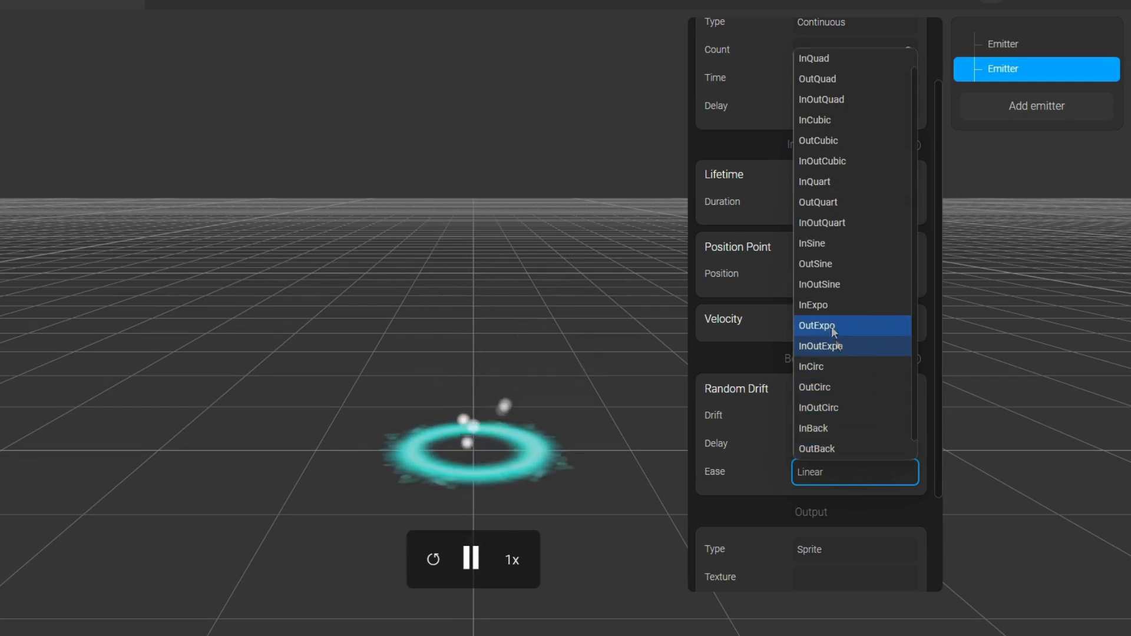
left_click(824, 225)
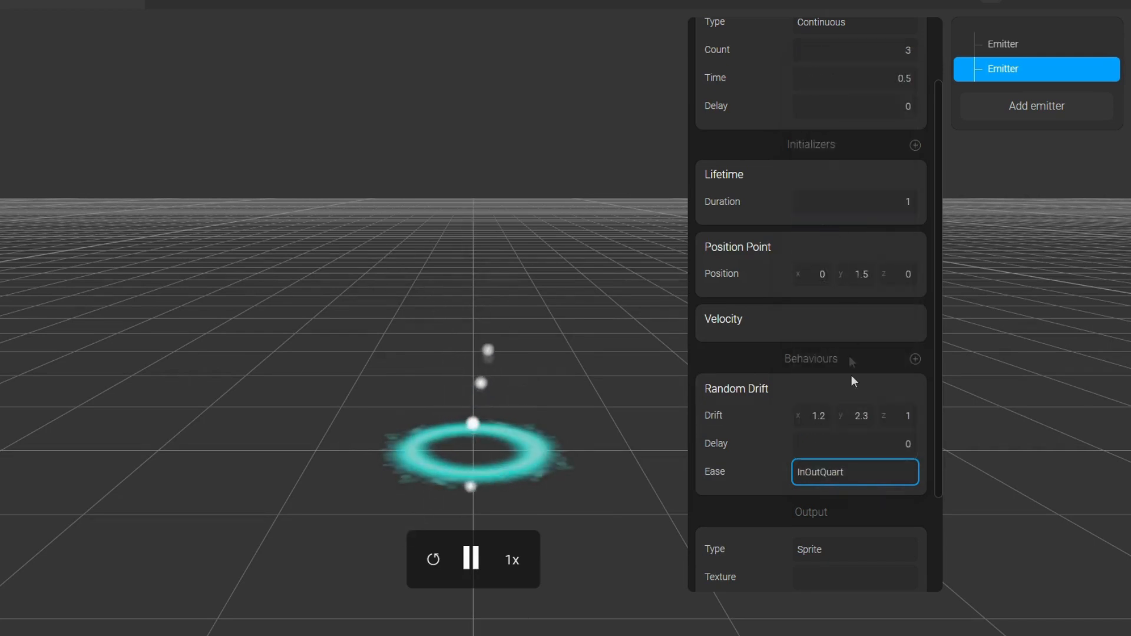
left_click(881, 476)
scroll(875, 335, "down", 1)
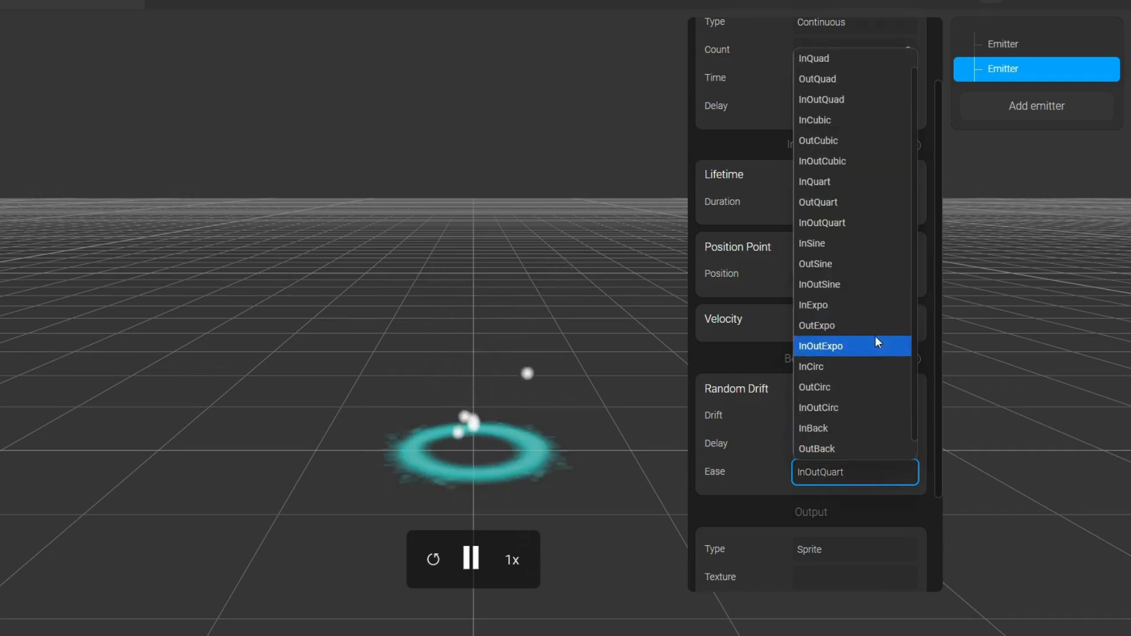
left_click(870, 119)
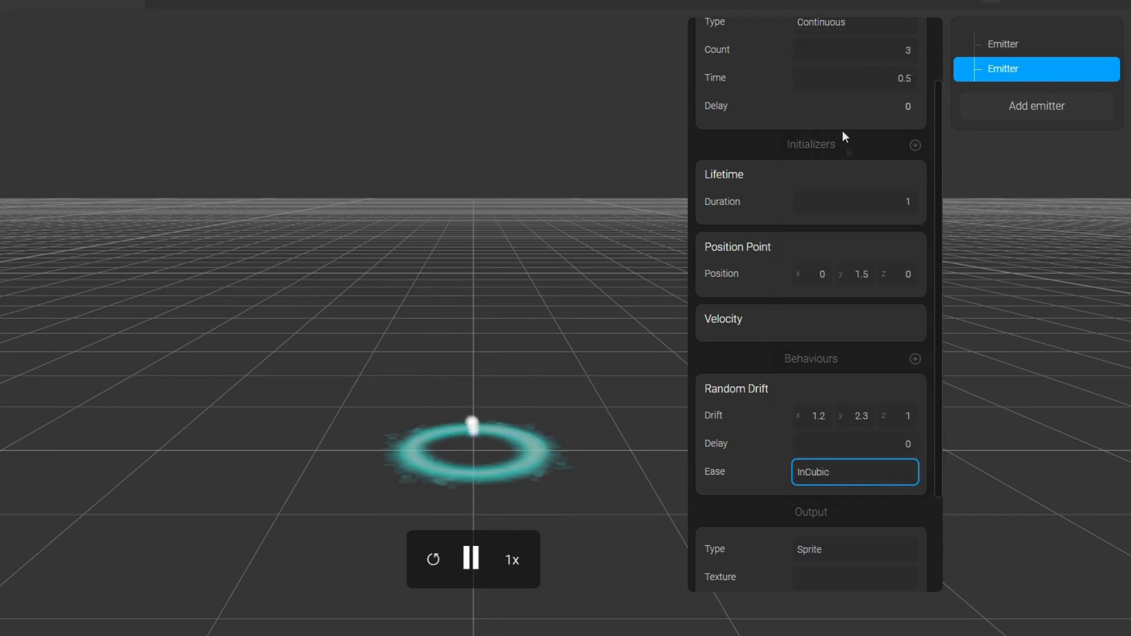
Step: Set the Random Drift behaviour's easing to InOutQuad
left_click(866, 475)
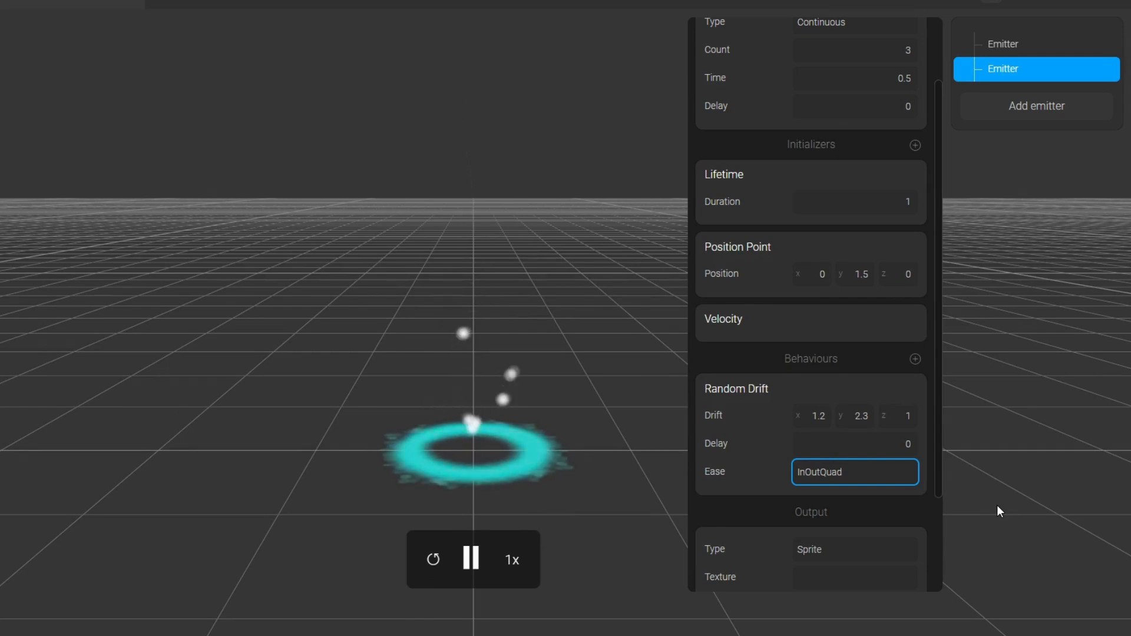
Step: Add a Gravity behaviour with a gravity of -0.6, and collapse its section
left_click(915, 360)
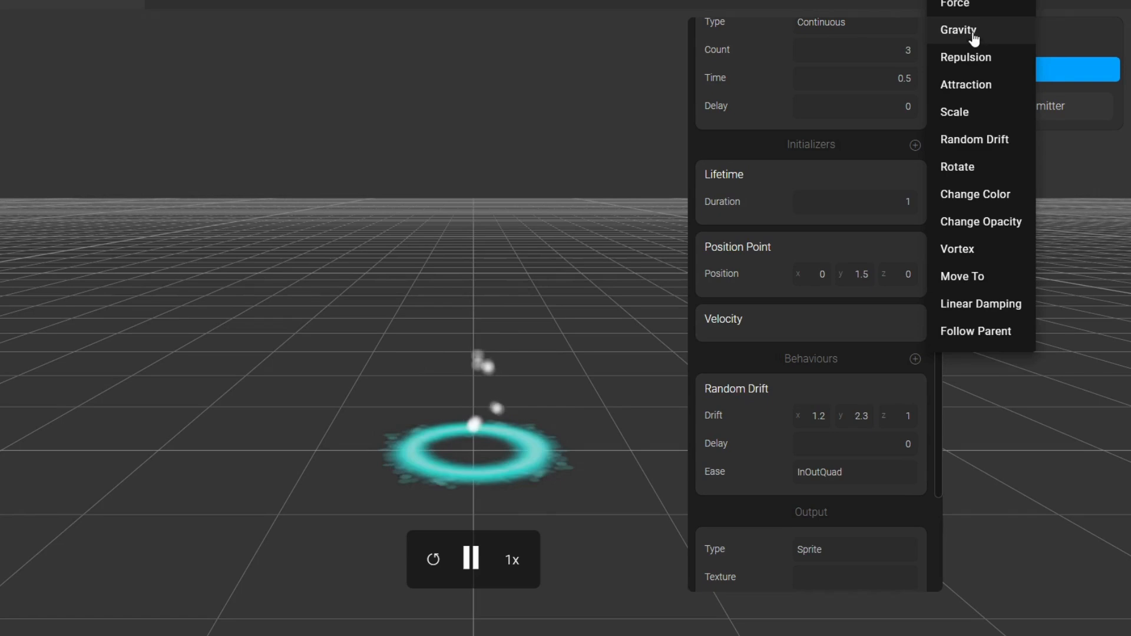
left_click(949, 30)
scroll(878, 486, "down", 2)
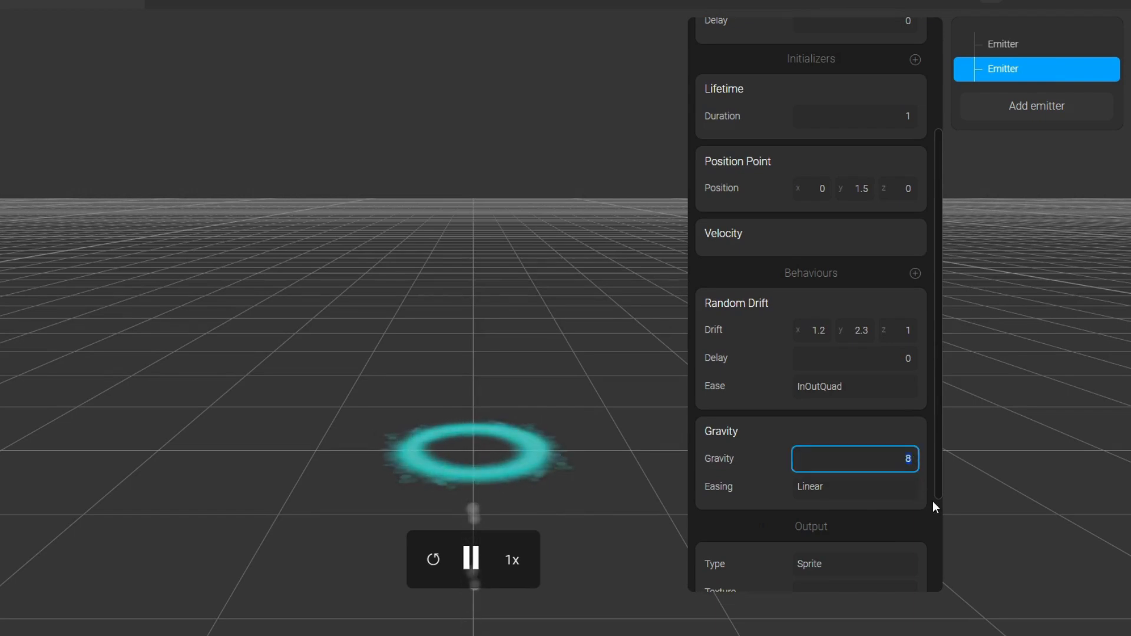
type("-0.2")
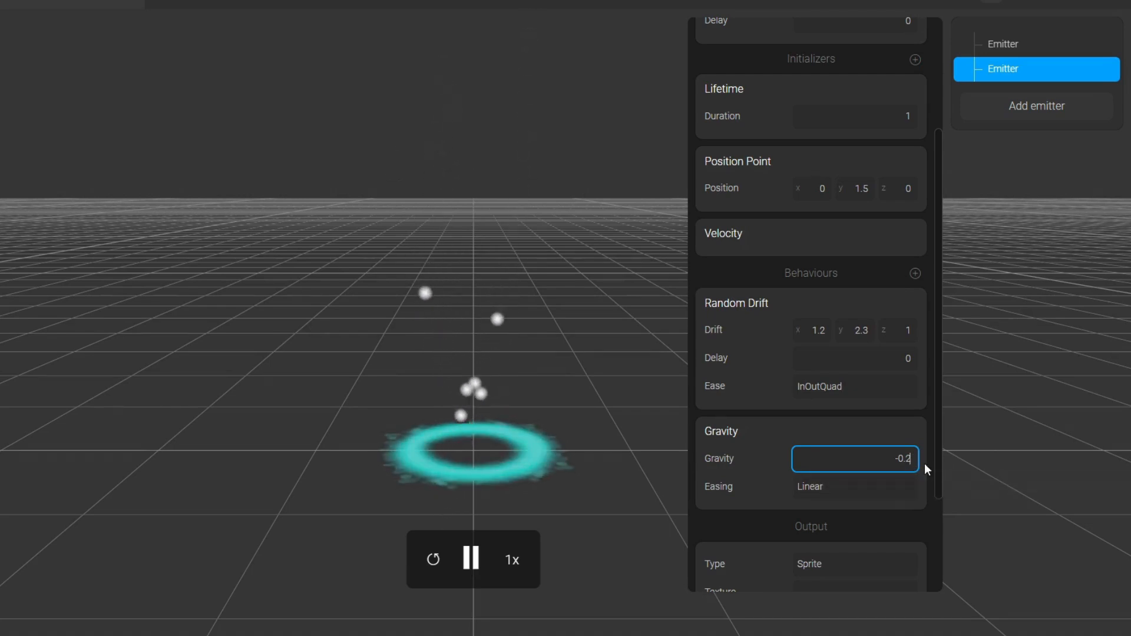
key("BackSpace")
key("BackSpace")
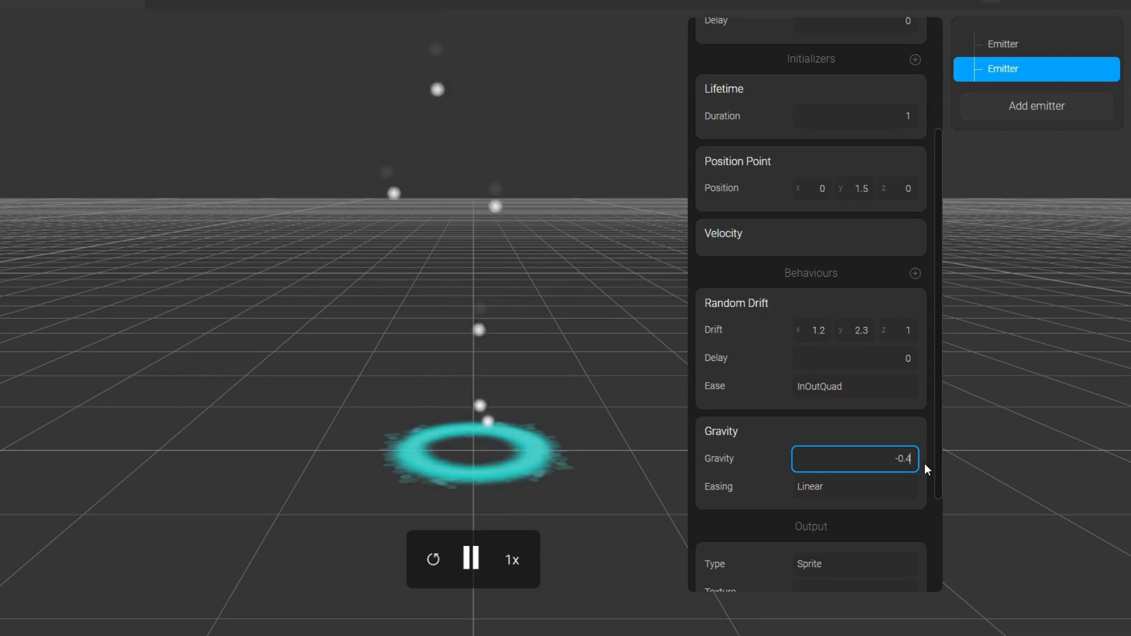
key("BackSpace")
key("BackSpace")
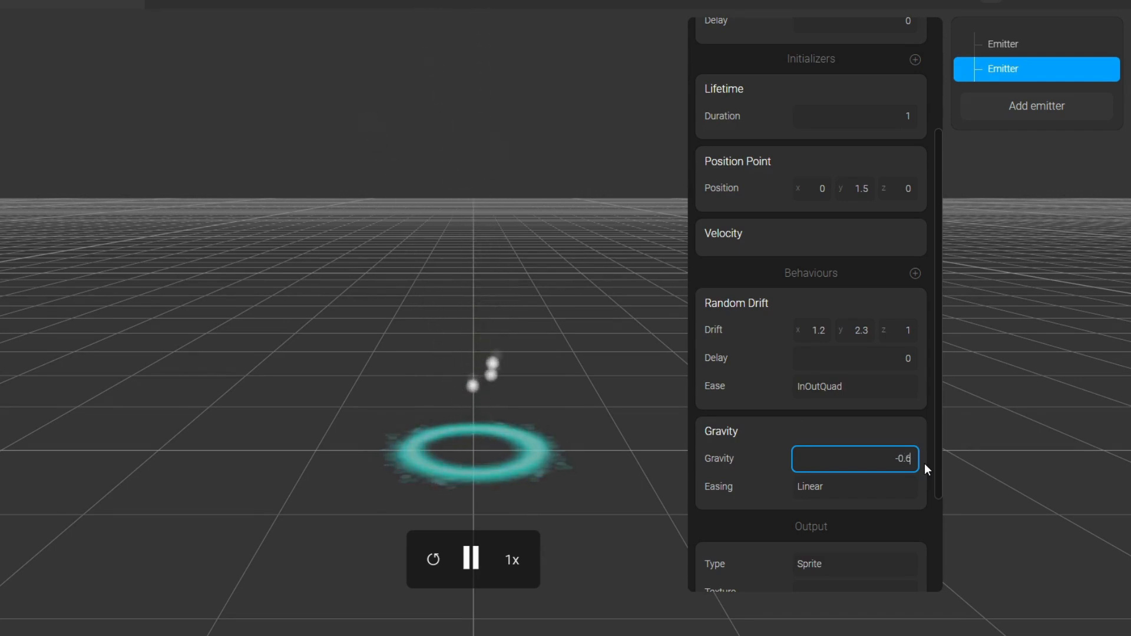
left_click(901, 441)
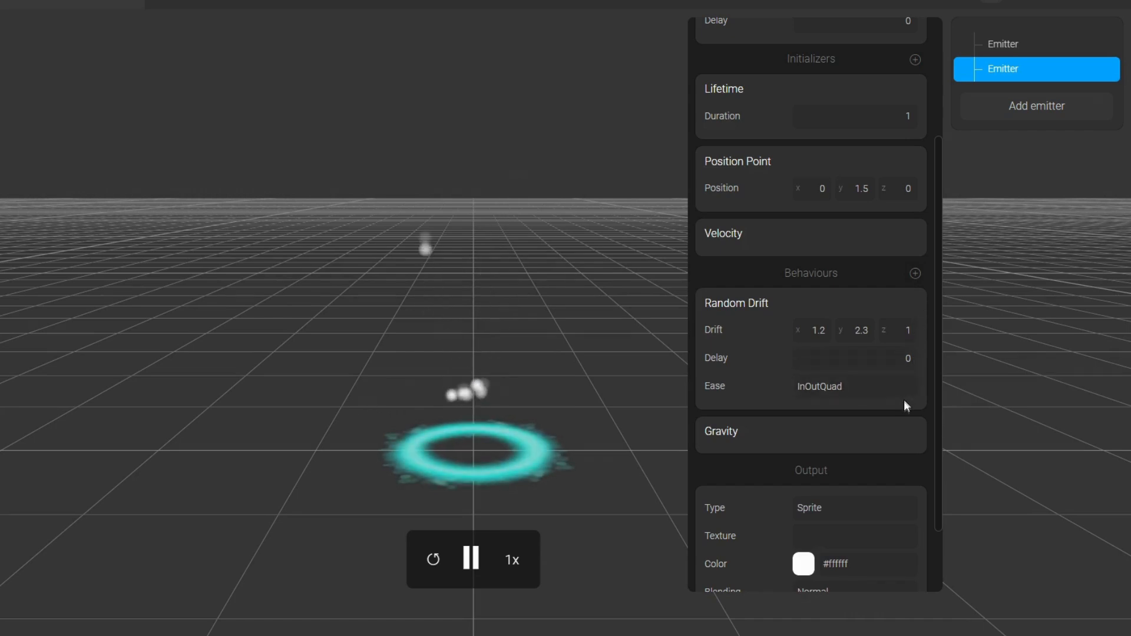
Step: Set the second emitter's output color to #83d6ce by sampling the turquoise ring with the eyedropper
scroll(886, 472, "down", 2)
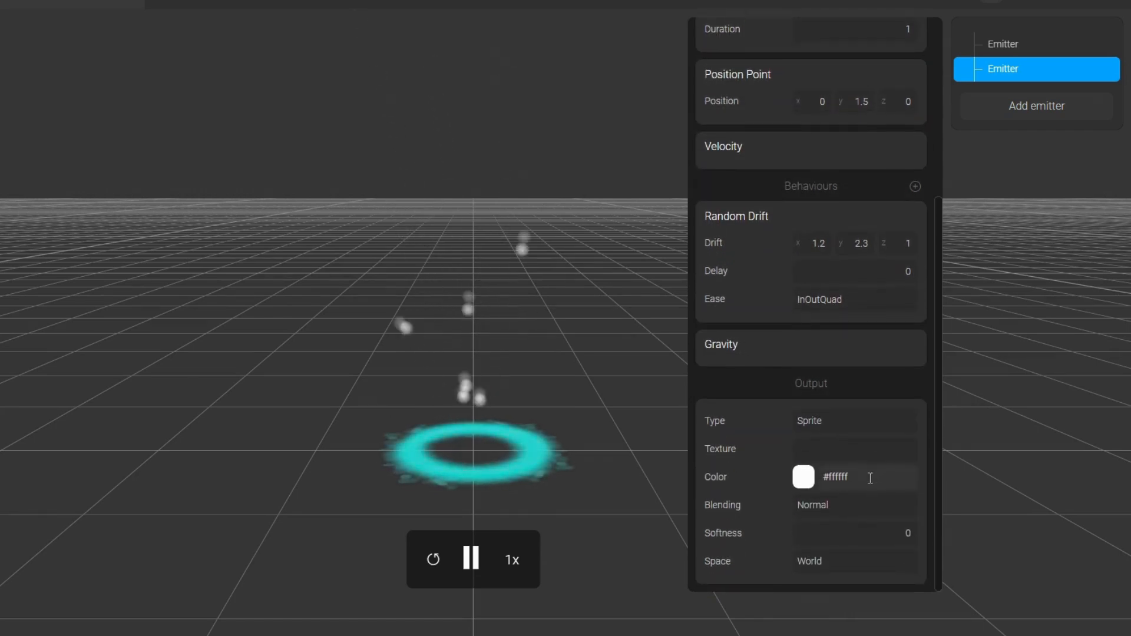
left_click(803, 476)
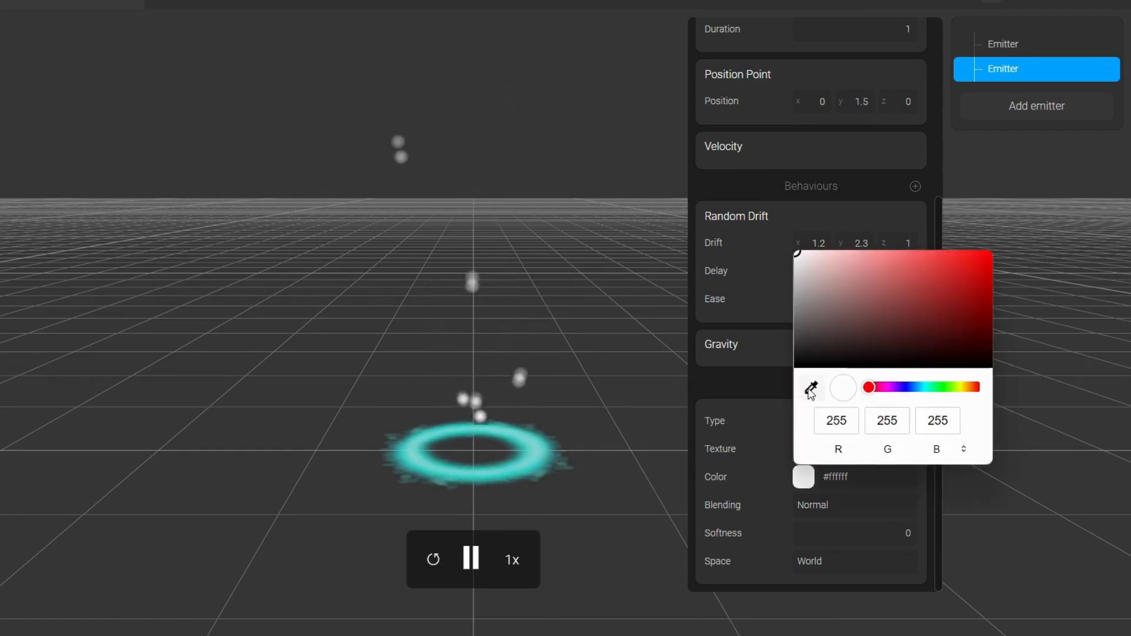
left_click(811, 388)
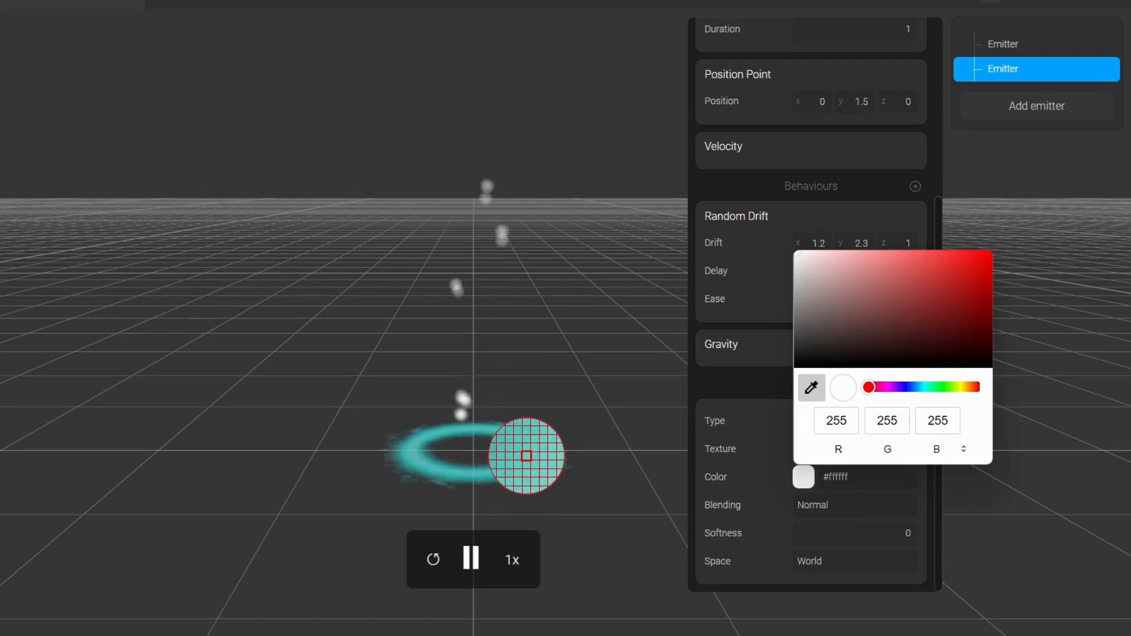
left_click(530, 454)
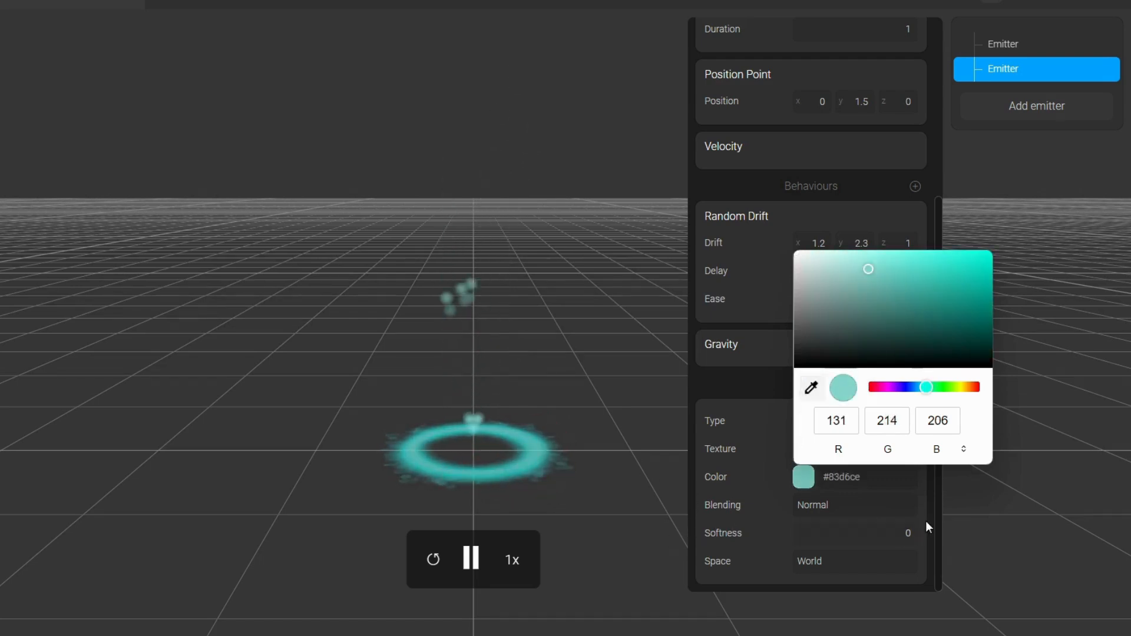
left_click(875, 480)
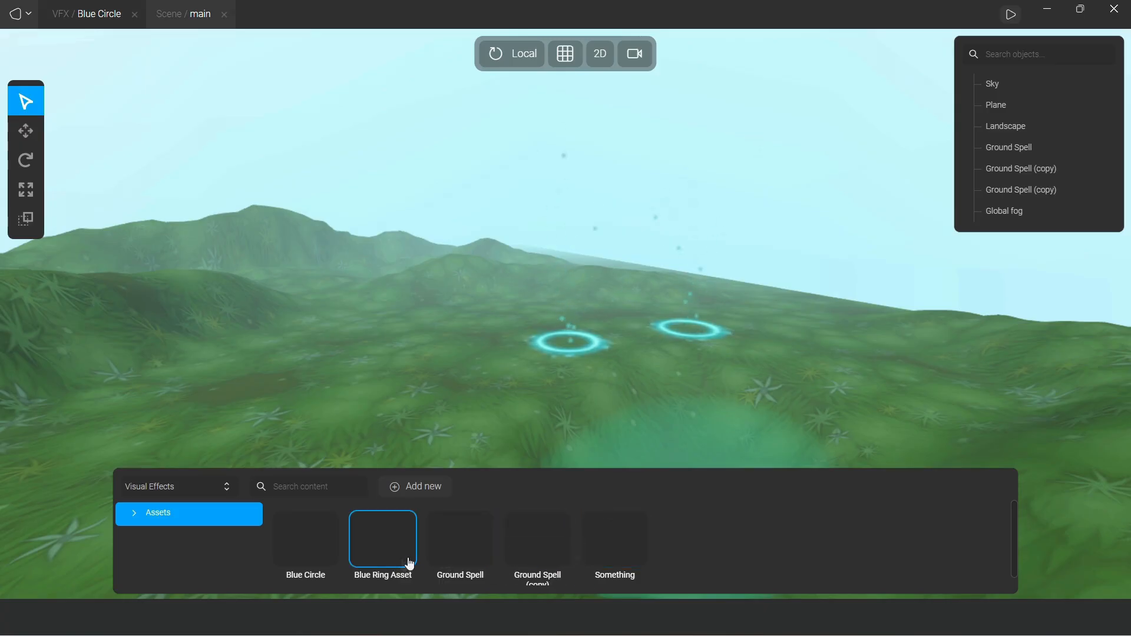
Step: Place the Blue Ring Asset visual effect on the grass in the main scene, in front of the existing ground rings
left_click_drag(393, 538, 444, 406)
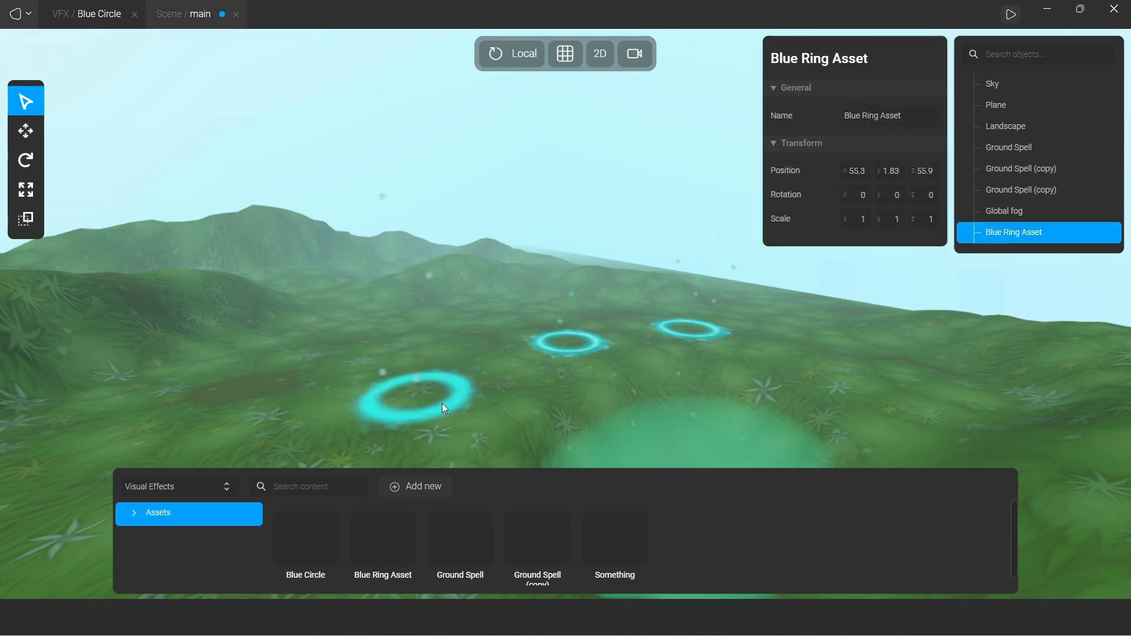